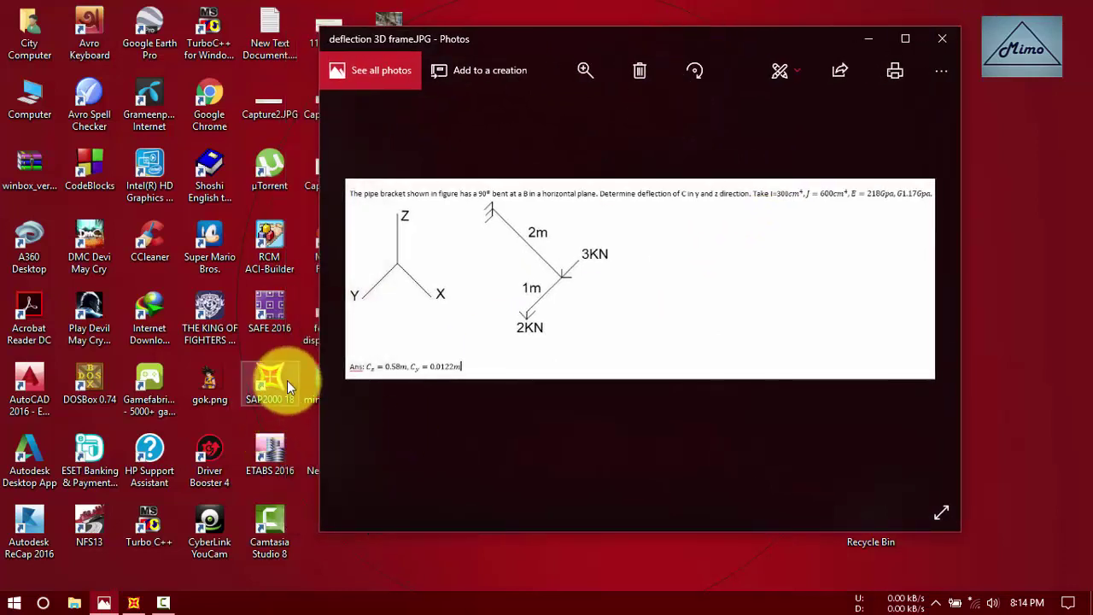
Minimize the pipe bracket problem image and bring SAP2000 back to the front
click(865, 39)
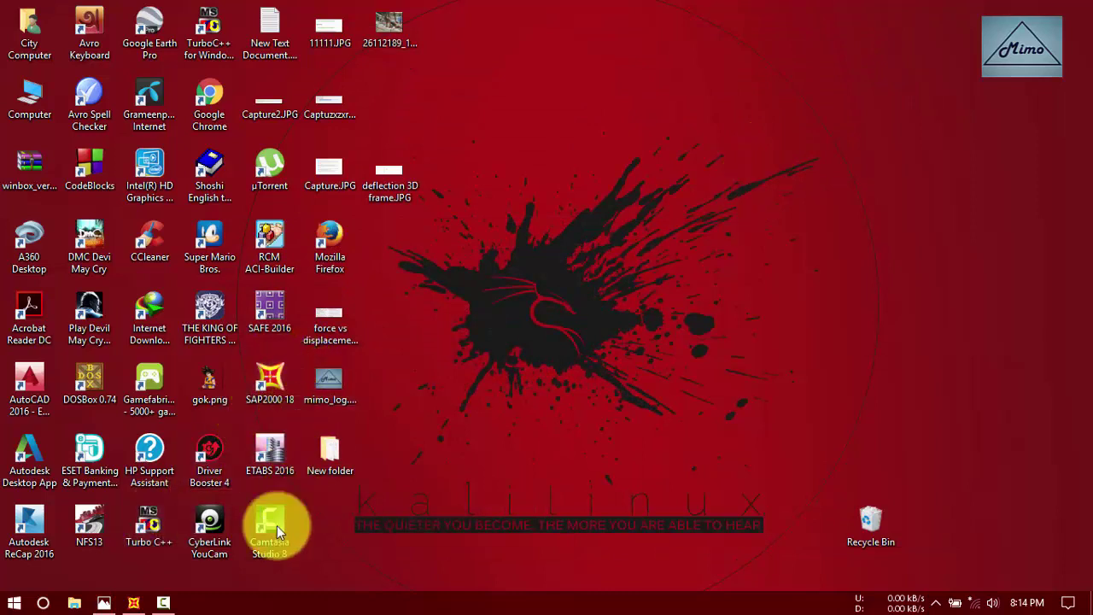
click(135, 602)
Maximize SAP2000 and keep the working units at KN, m, C
click(1032, 74)
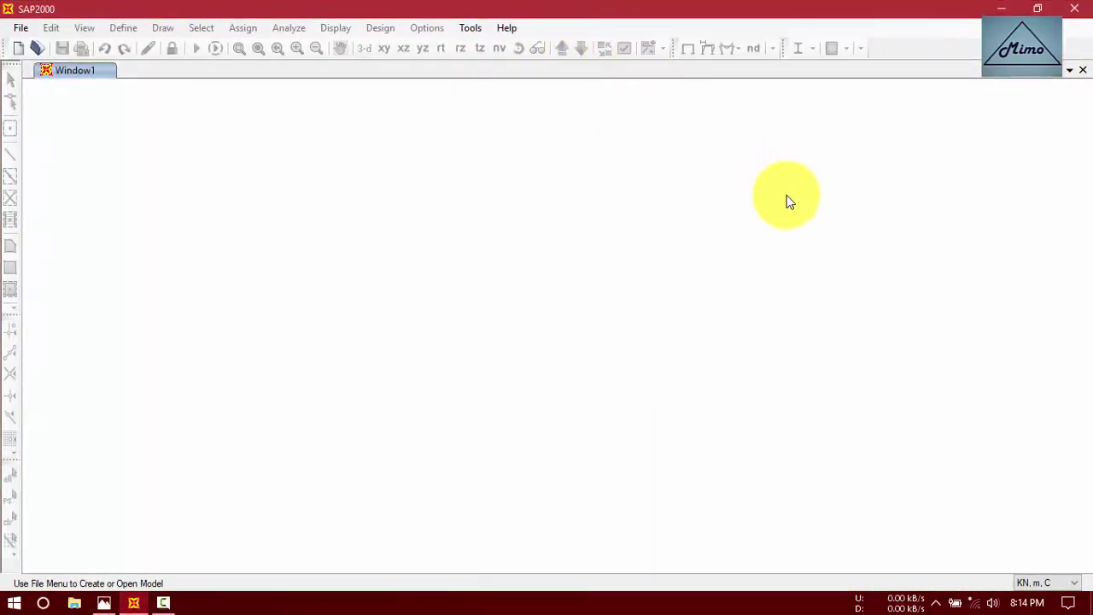
click(104, 603)
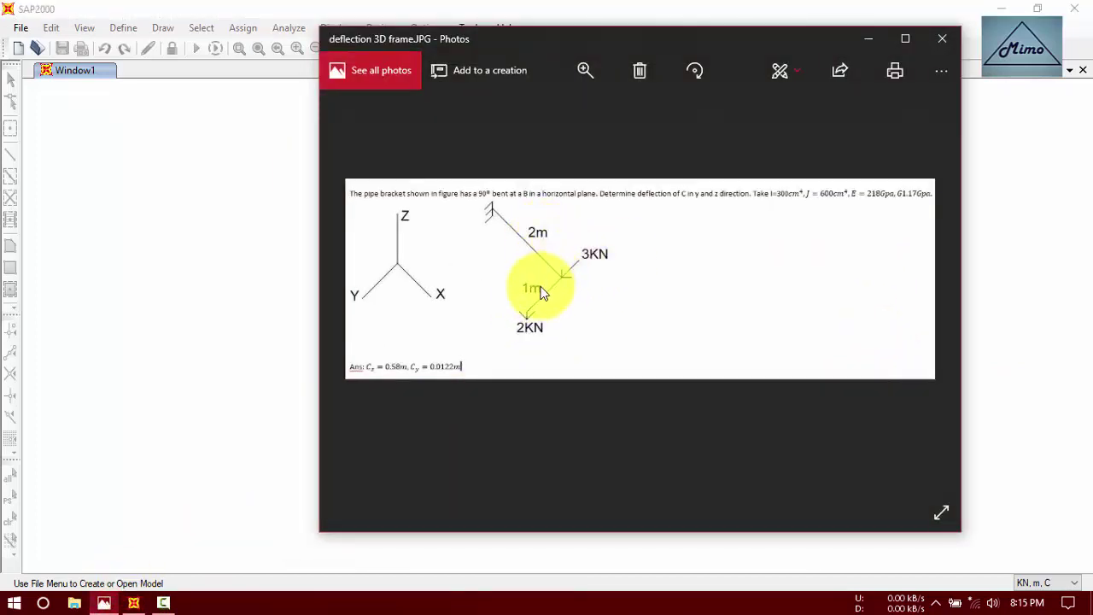
click(869, 39)
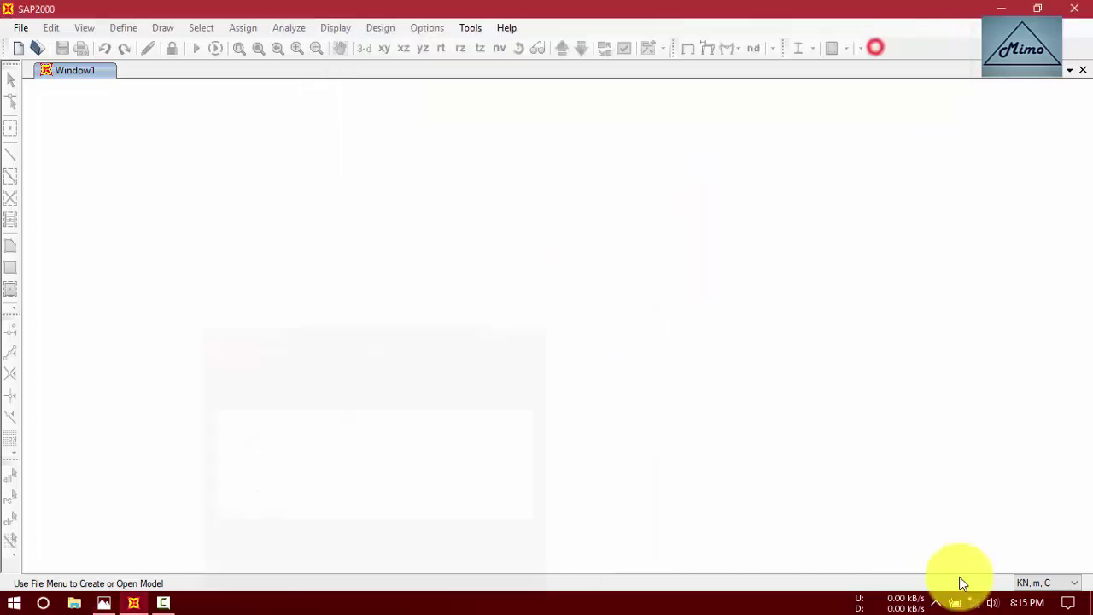
click(1036, 582)
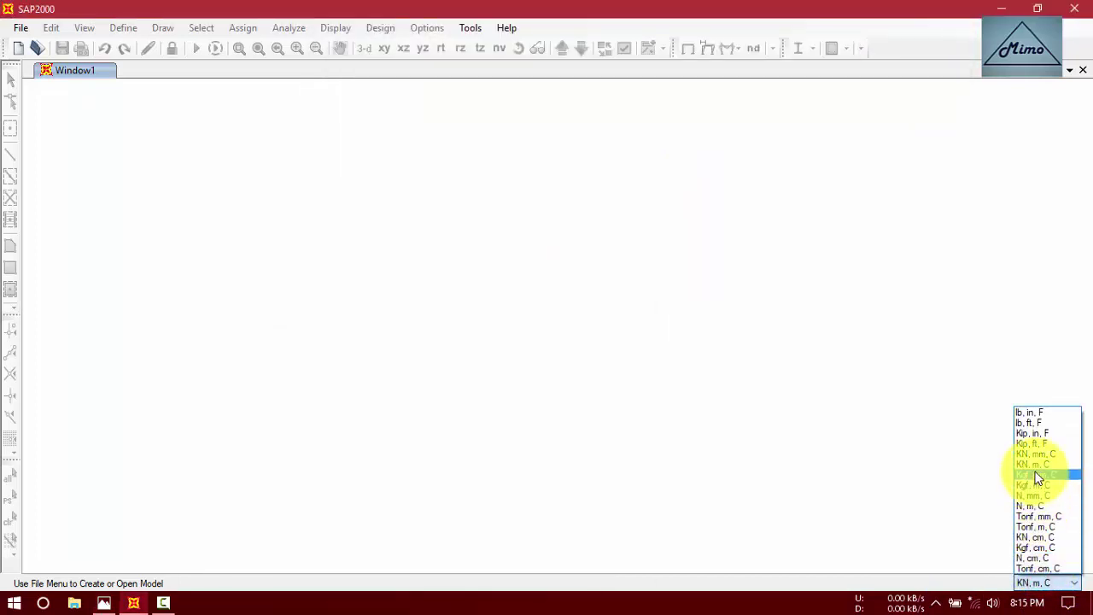
click(1035, 465)
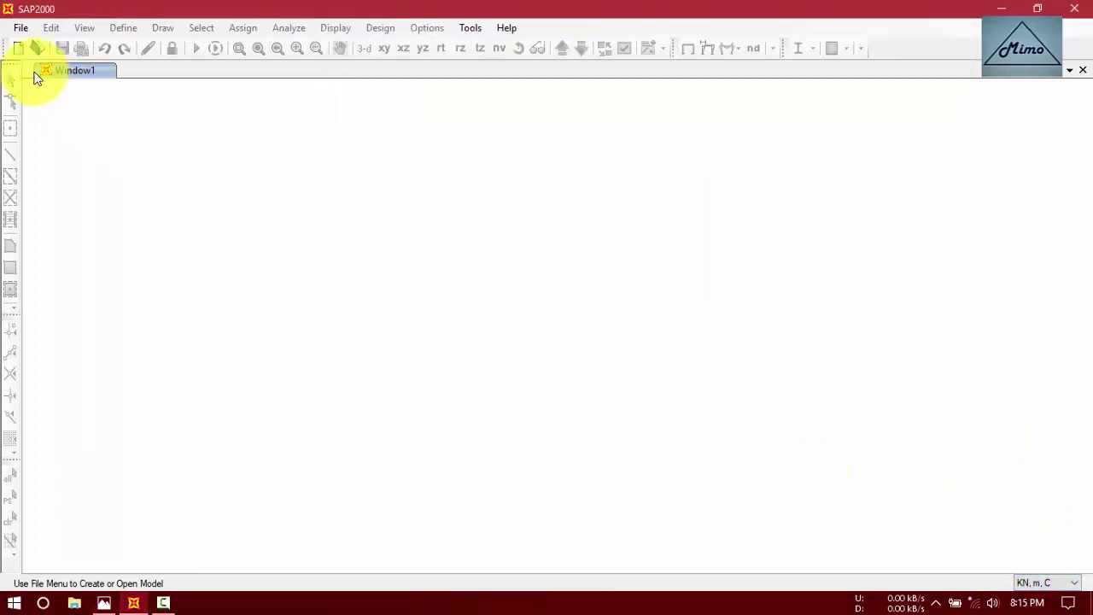
Start a new model from the Grid Only template
click(17, 48)
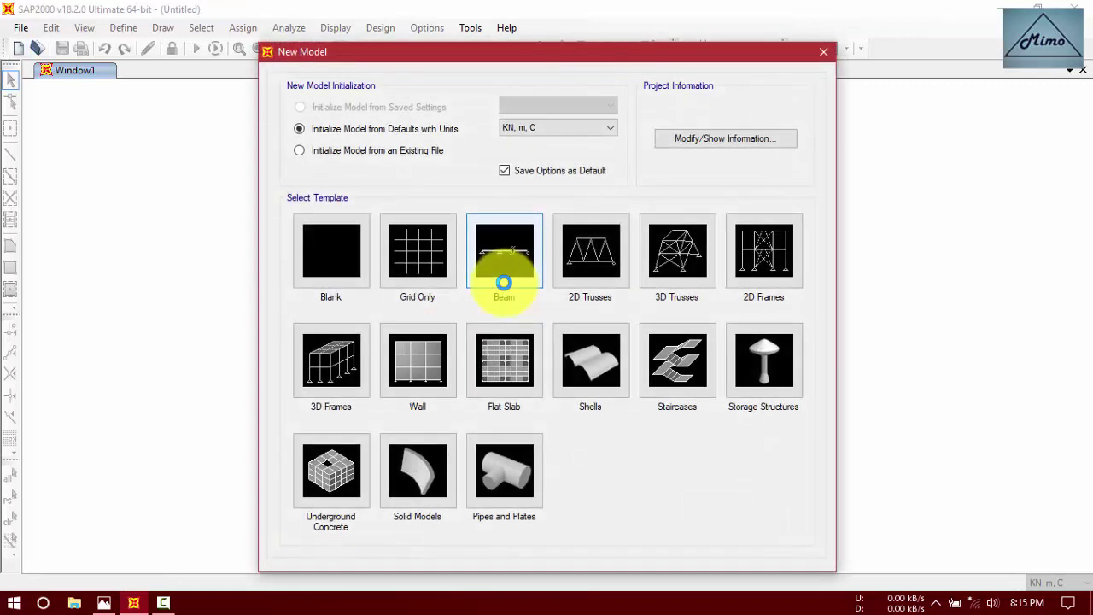
drag(521, 54, 556, 54)
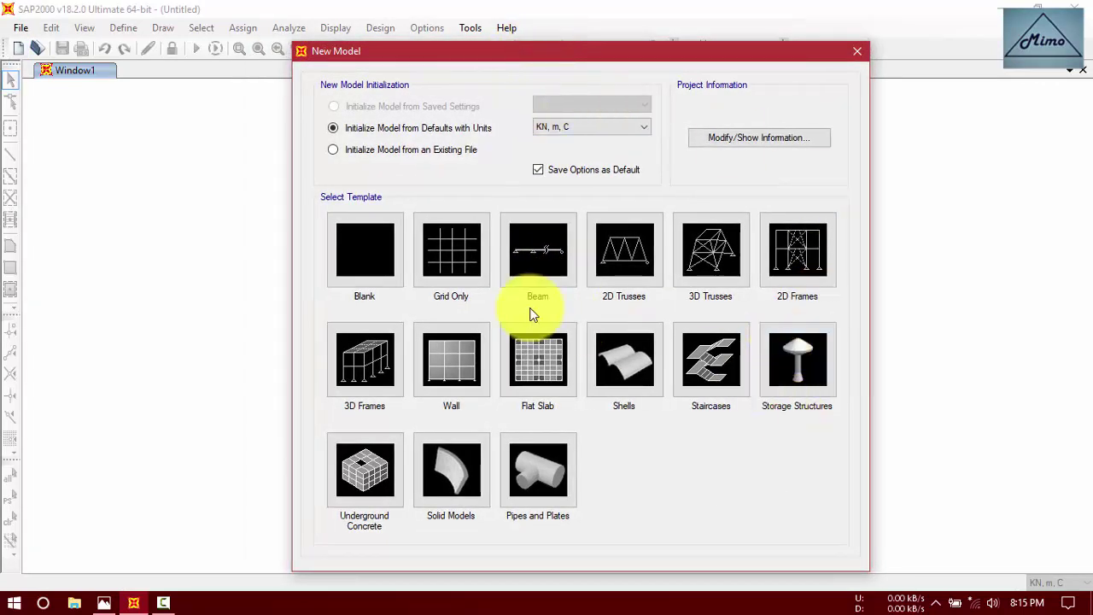
click(458, 253)
drag(540, 104, 888, 67)
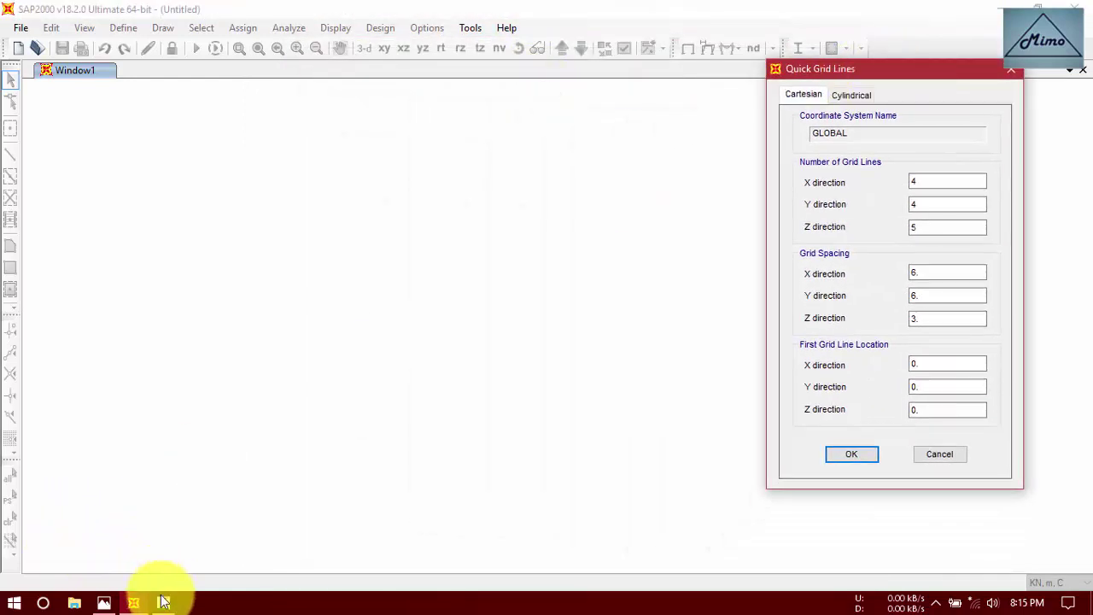
Set the number of grid lines to 2 in X, 2 in Y and 1 in Z
click(103, 603)
drag(628, 50, 410, 47)
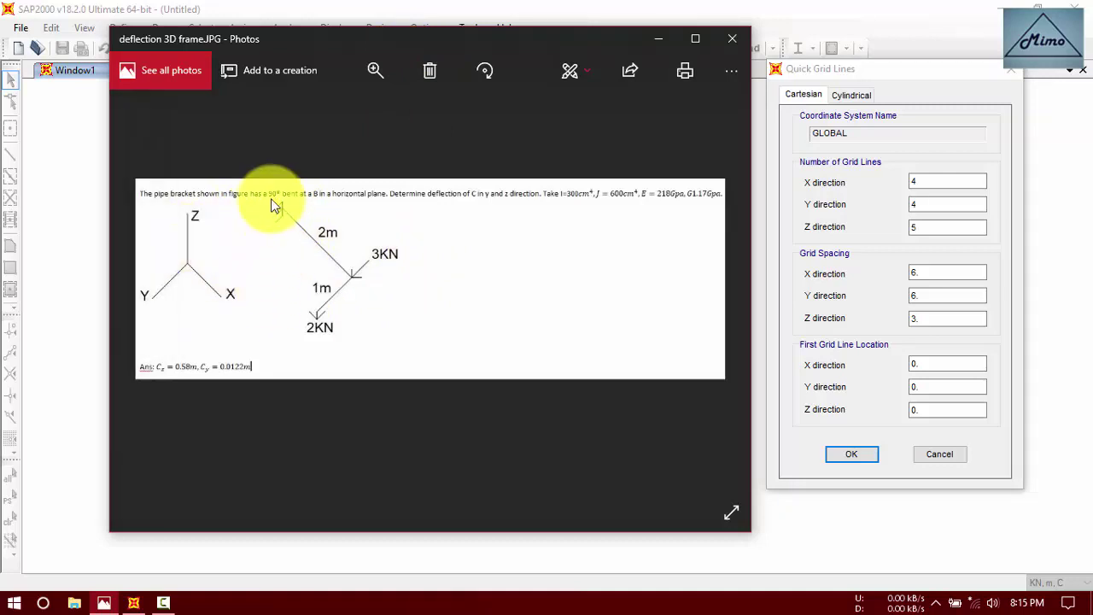
click(928, 183)
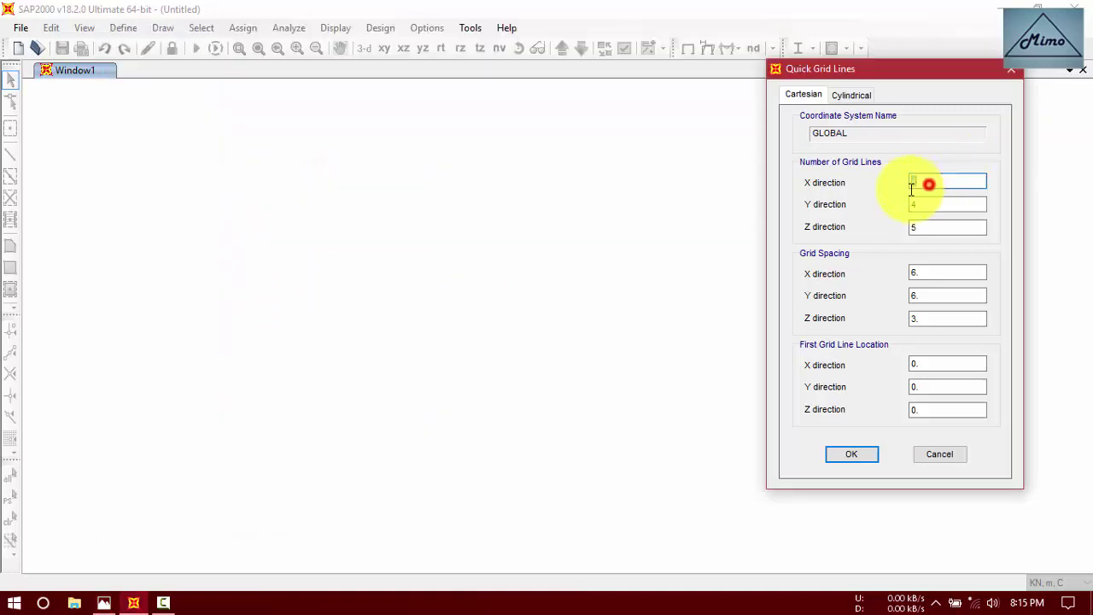
click(103, 603)
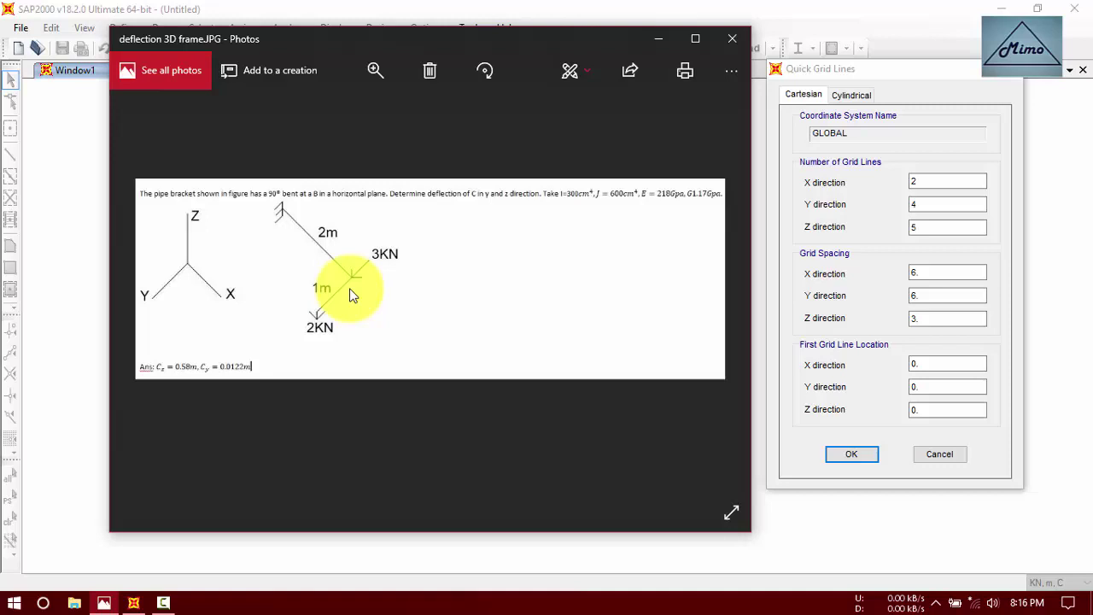
click(922, 205)
text(2)
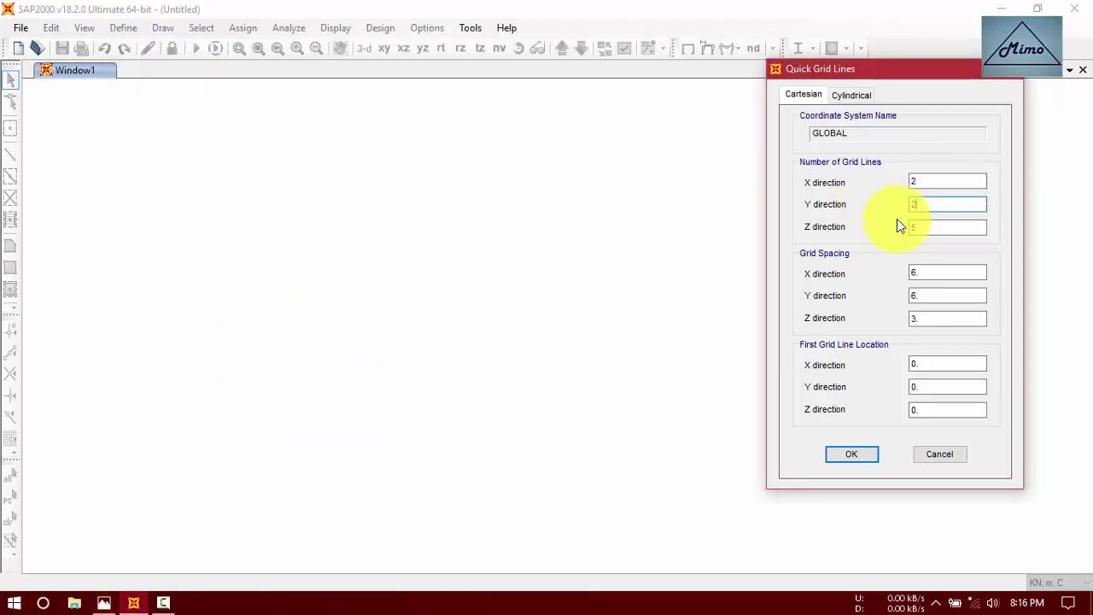
click(103, 602)
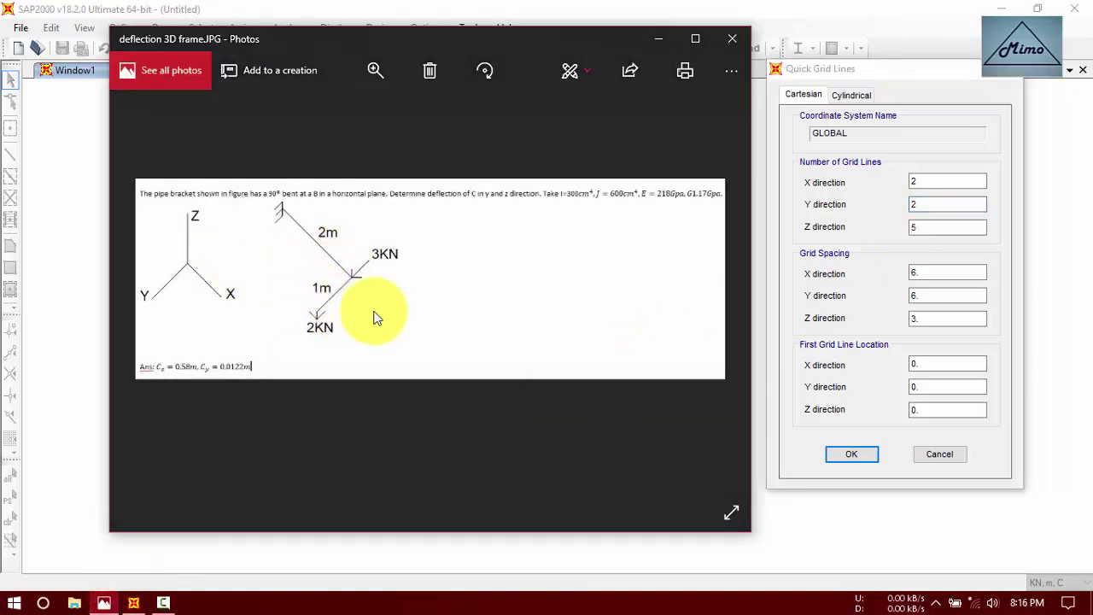
double_click(935, 229)
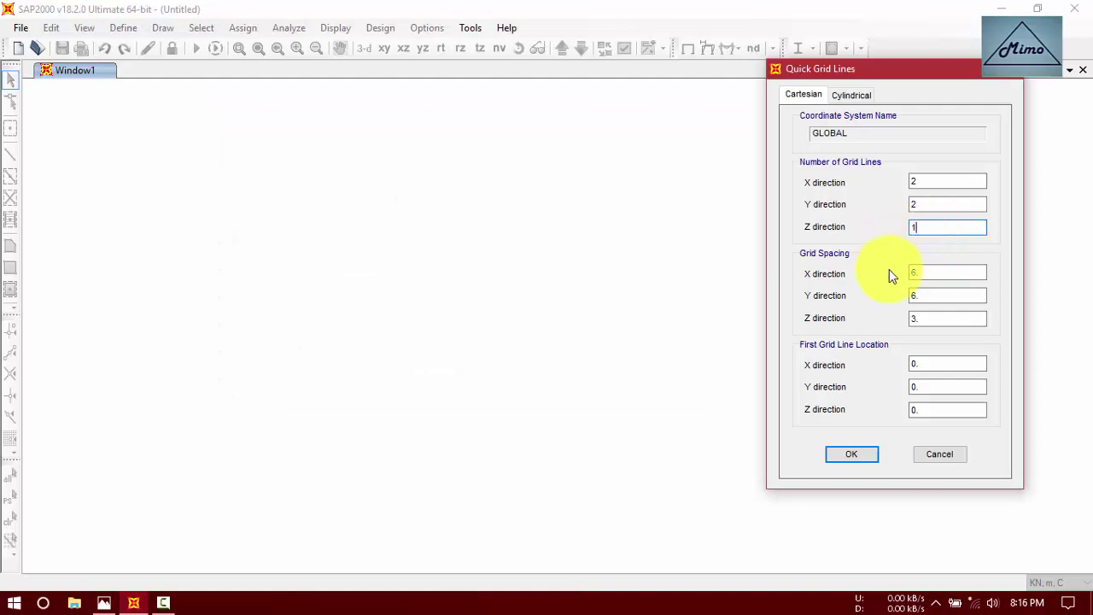
click(103, 602)
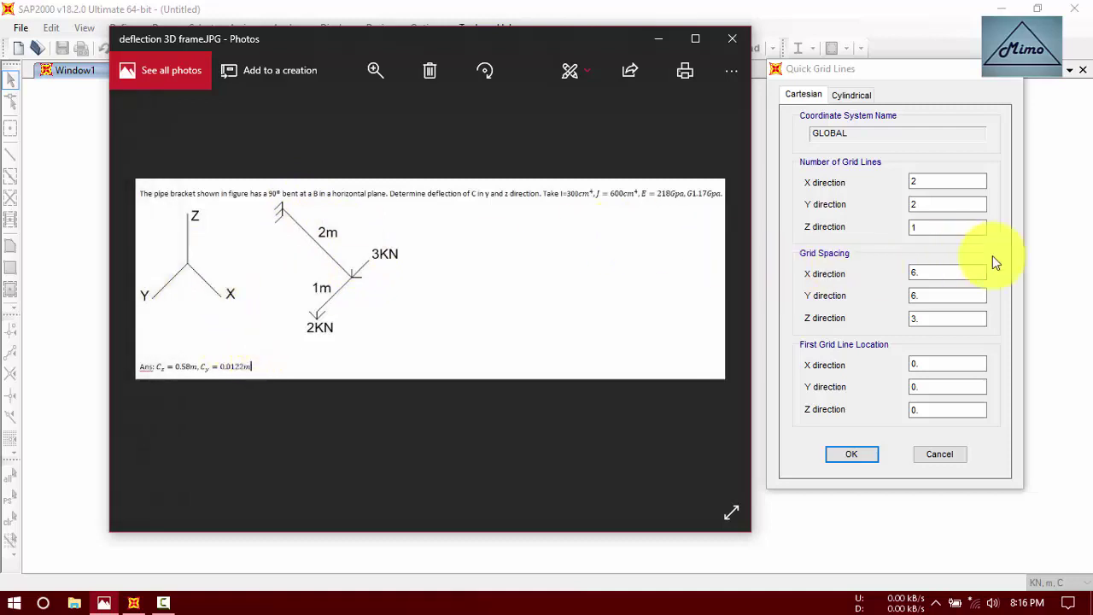
Set grid spacing to X 2 m, Y 1 m, Z 1 m and create the grid
click(920, 274)
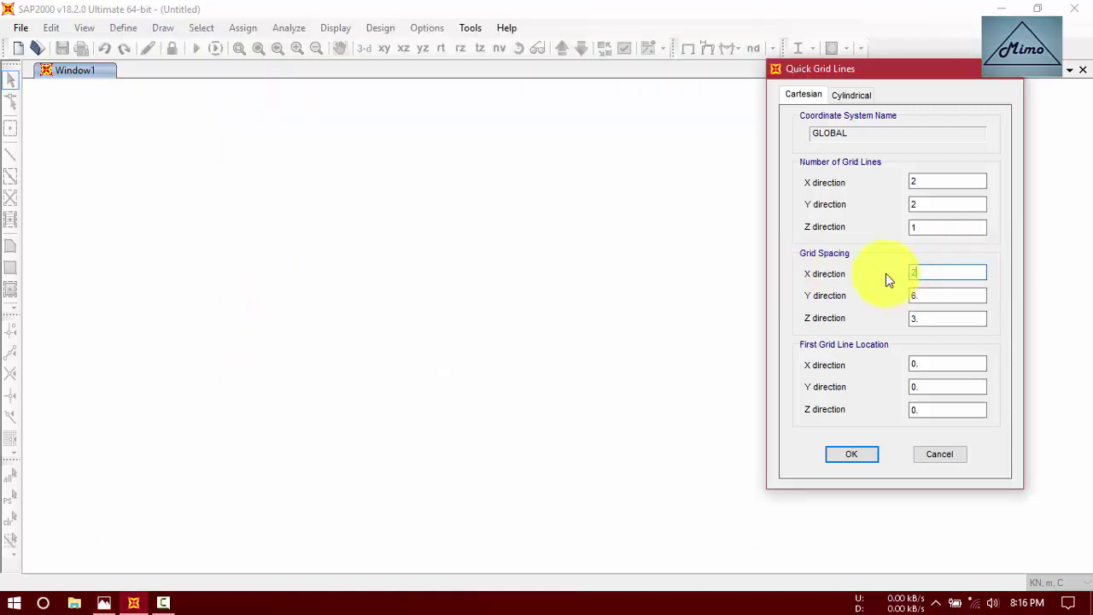
click(927, 294)
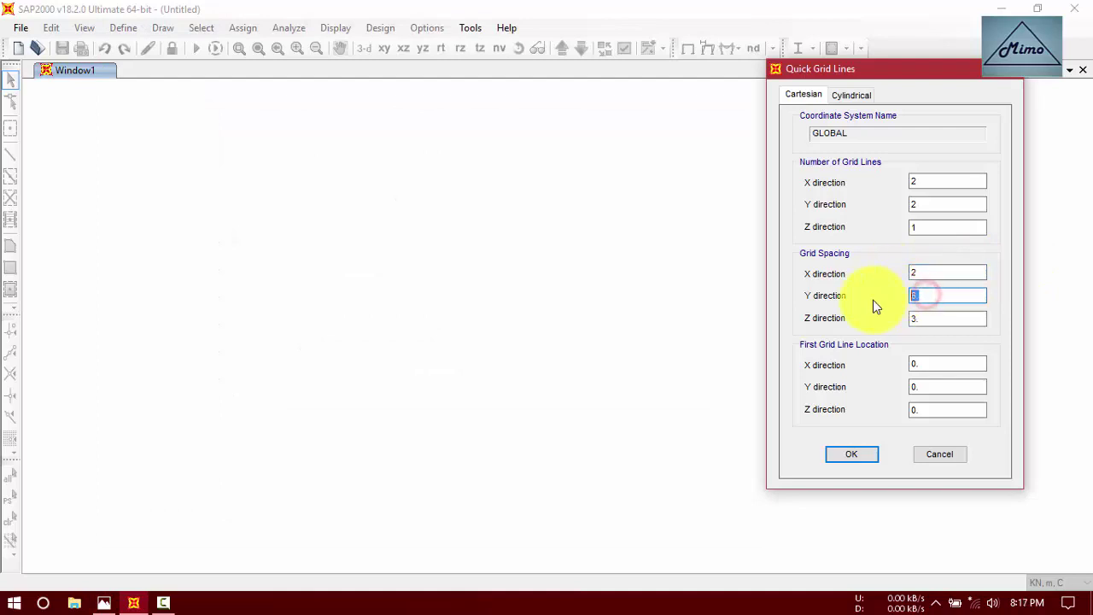
text(1)
click(934, 319)
text(1)
click(850, 457)
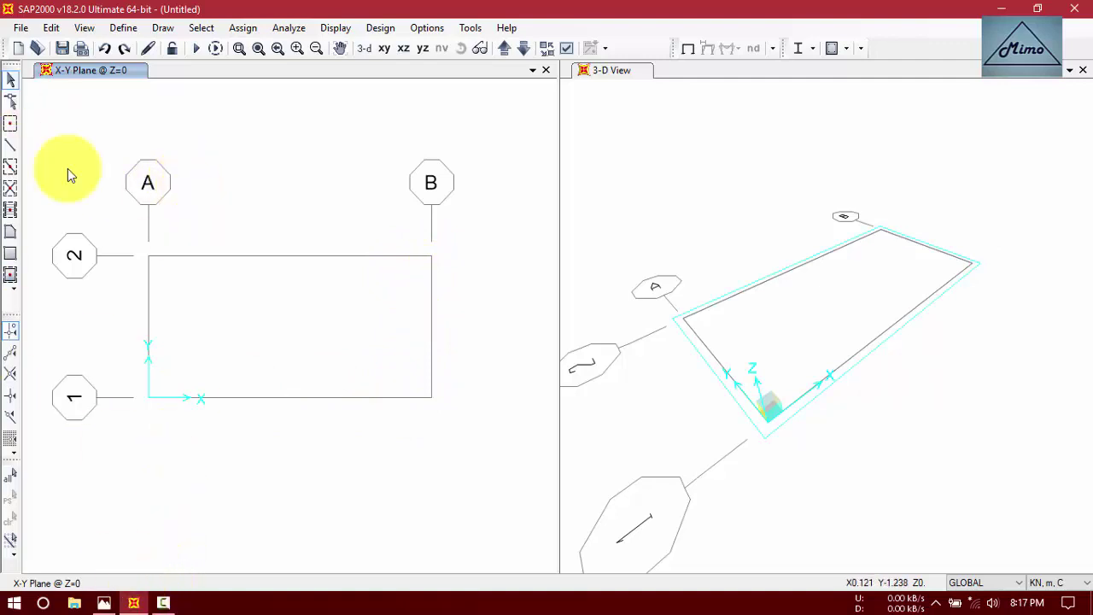
click(86, 28)
mouse_move(119, 30)
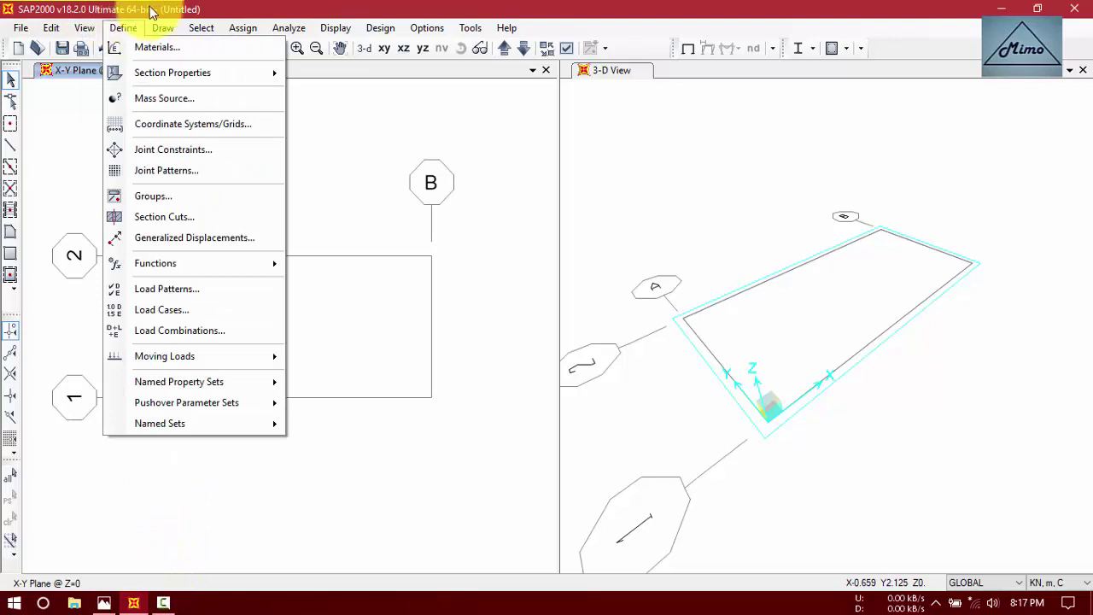
click(163, 58)
click(127, 31)
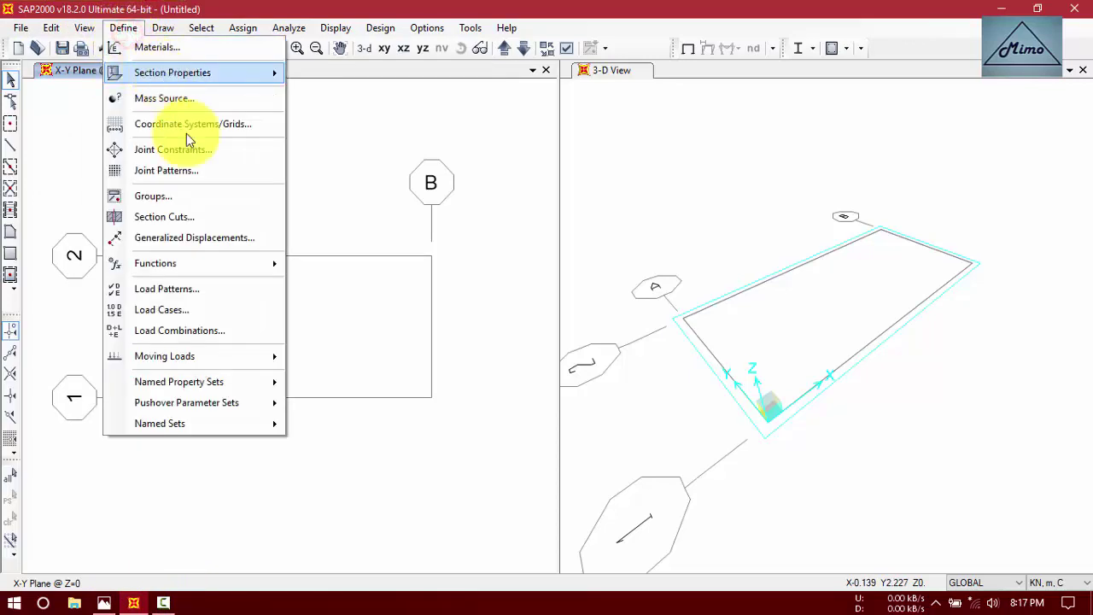
mouse_move(167, 79)
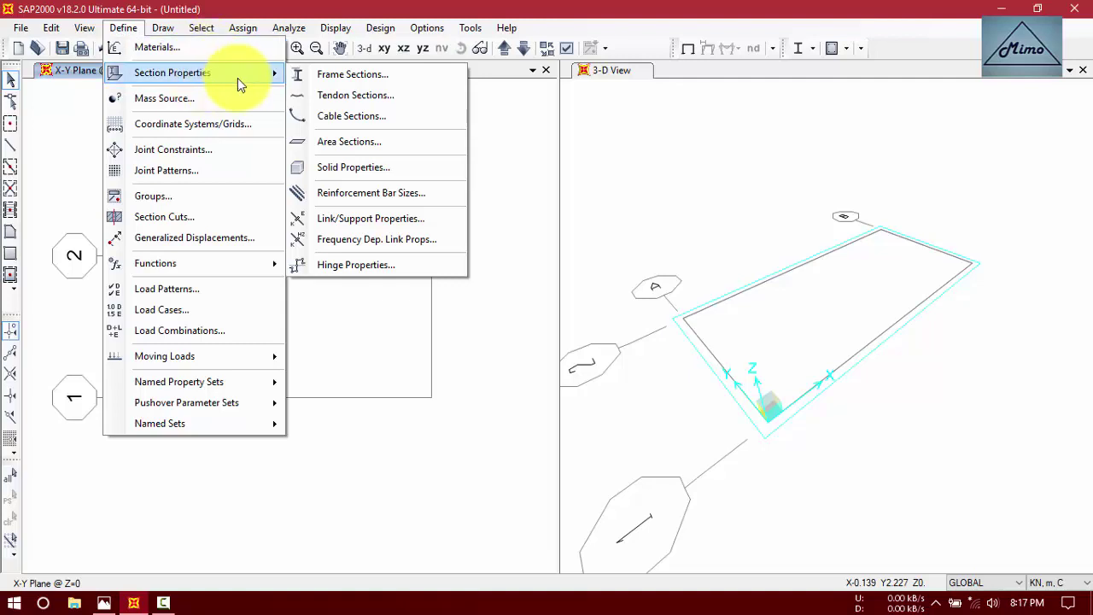
click(230, 9)
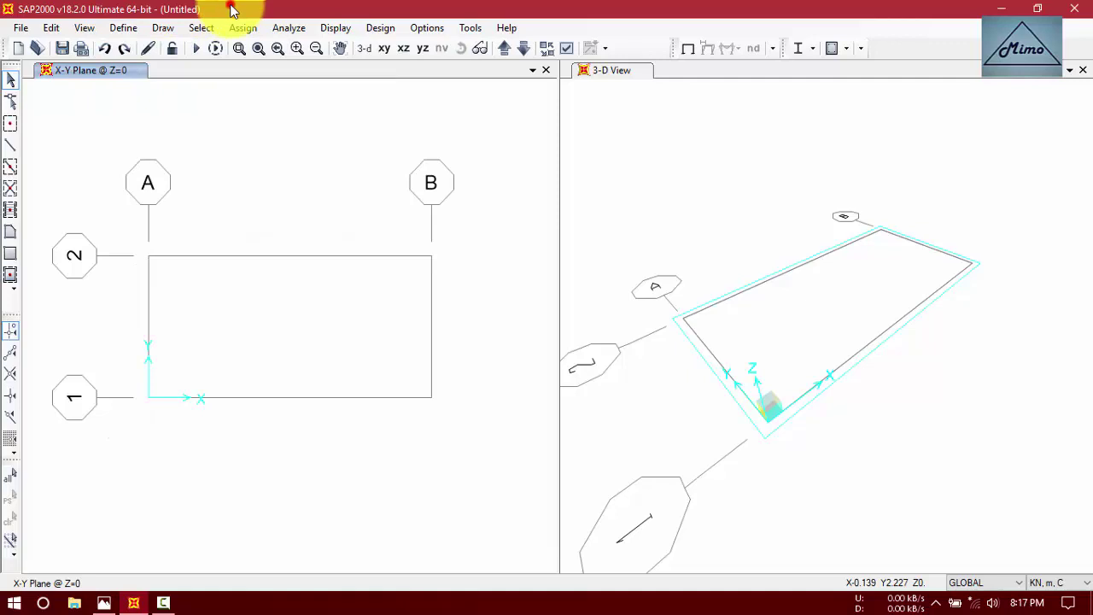
click(163, 603)
click(163, 603)
click(104, 603)
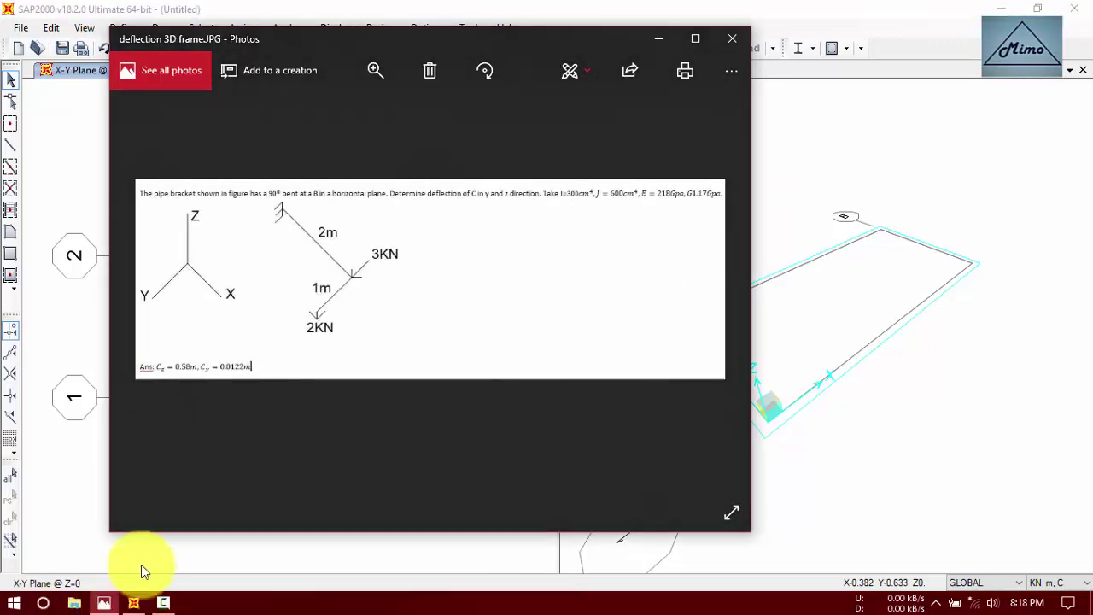
click(647, 46)
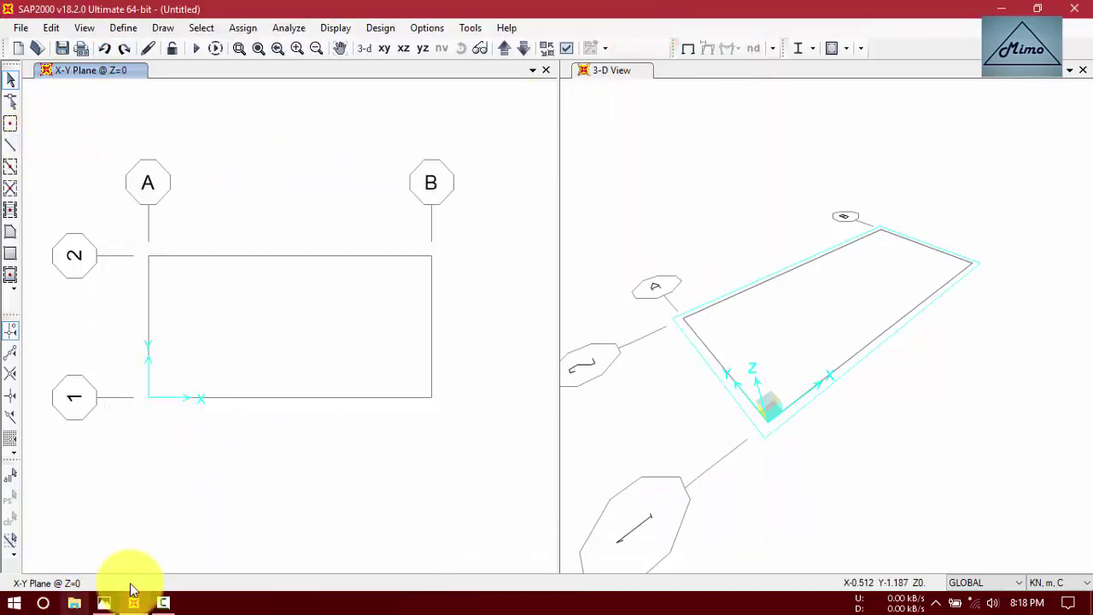
click(103, 603)
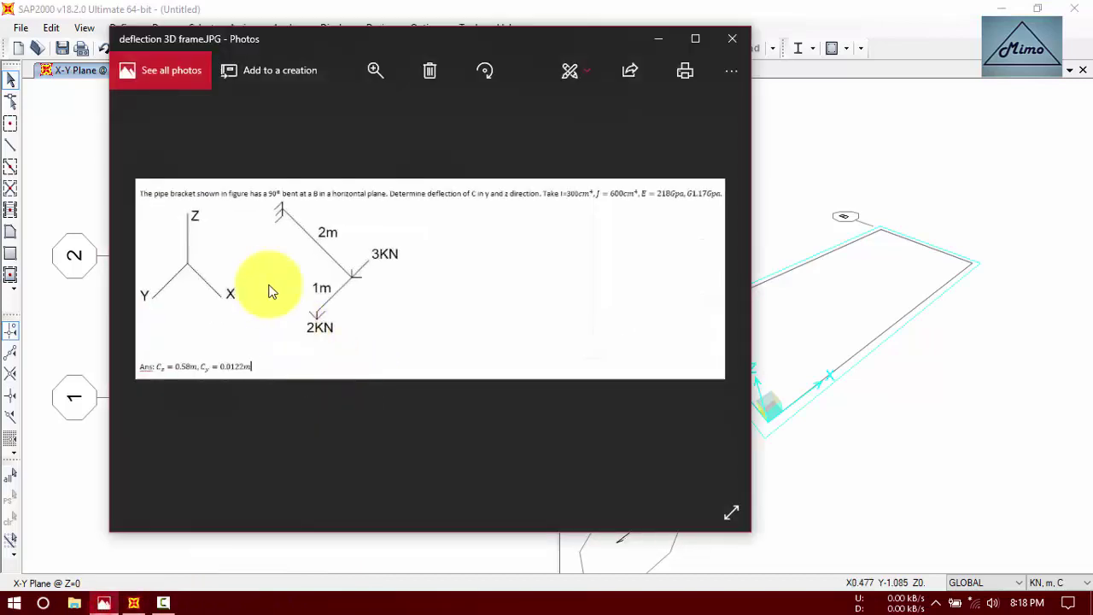
click(659, 41)
click(119, 29)
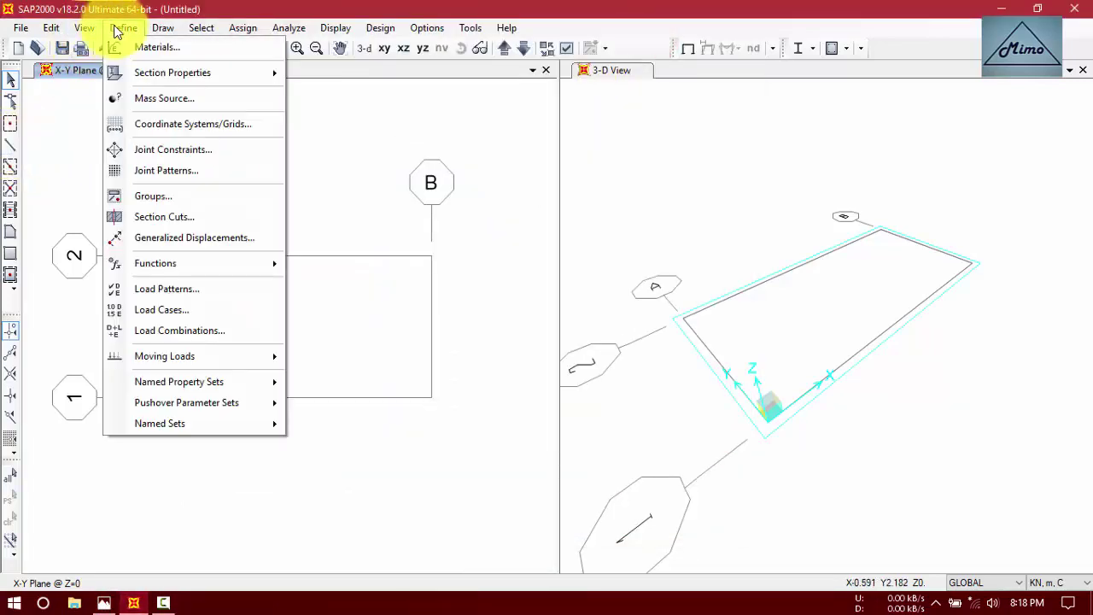
click(189, 287)
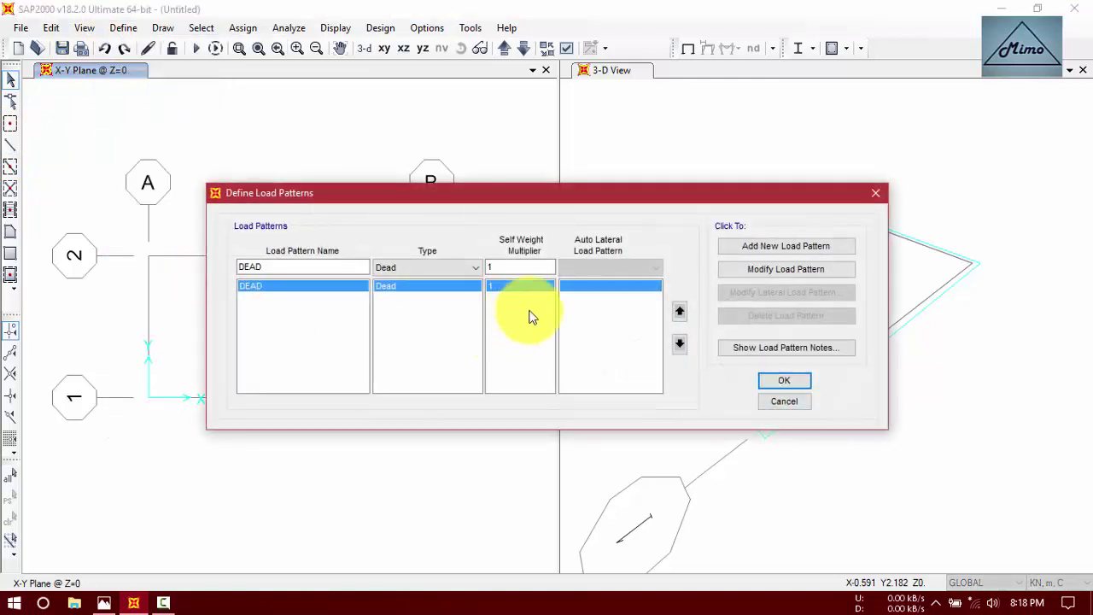
click(782, 401)
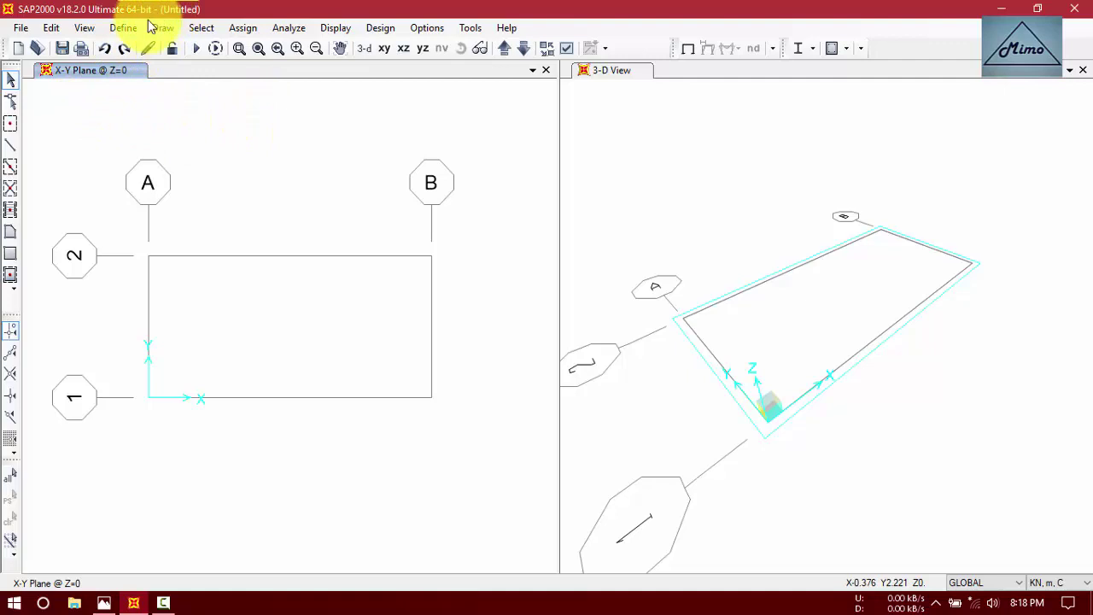
Draw FSEC1 frame members from A-2 to B-2 and down to B-1, checking the problem image
click(10, 147)
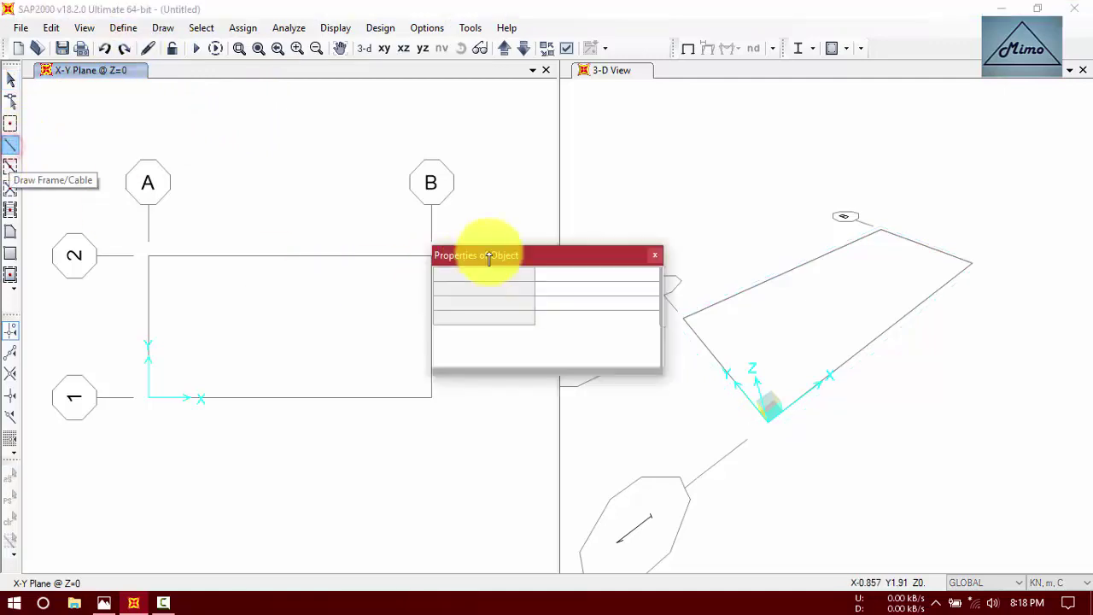
mouse_move(522, 252)
mouse_down()
mouse_move(493, 195)
mouse_move(402, 97)
mouse_up()
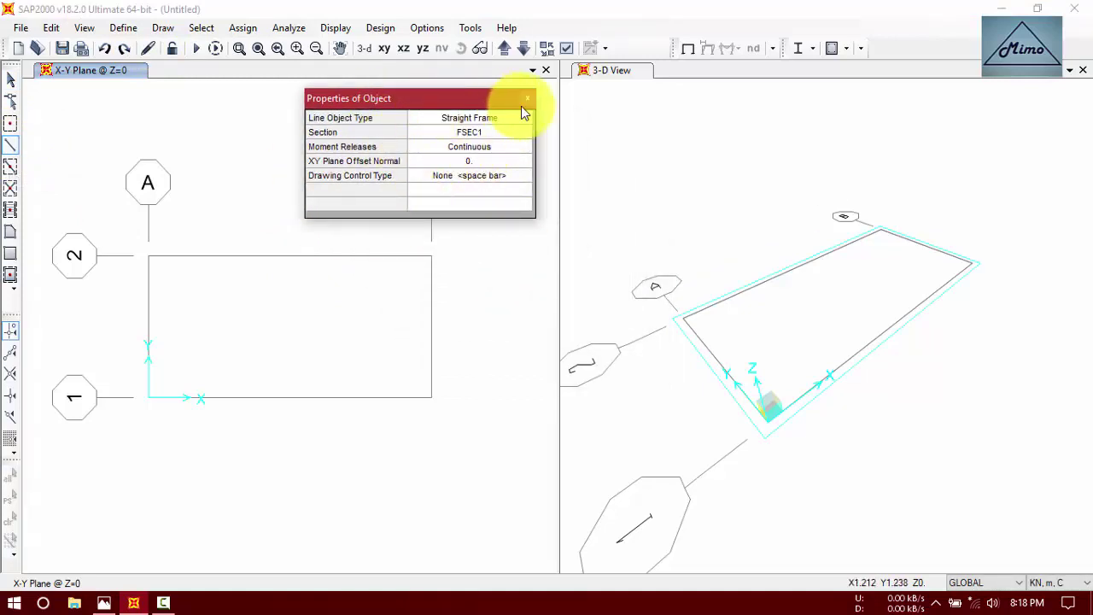
click(151, 256)
click(431, 256)
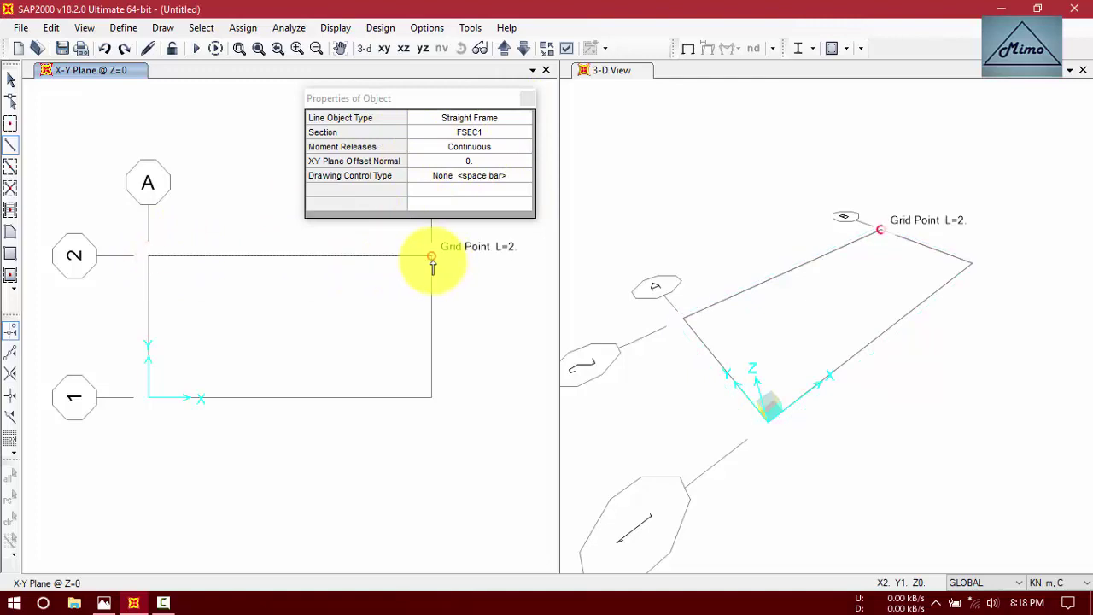
click(429, 399)
click(410, 98)
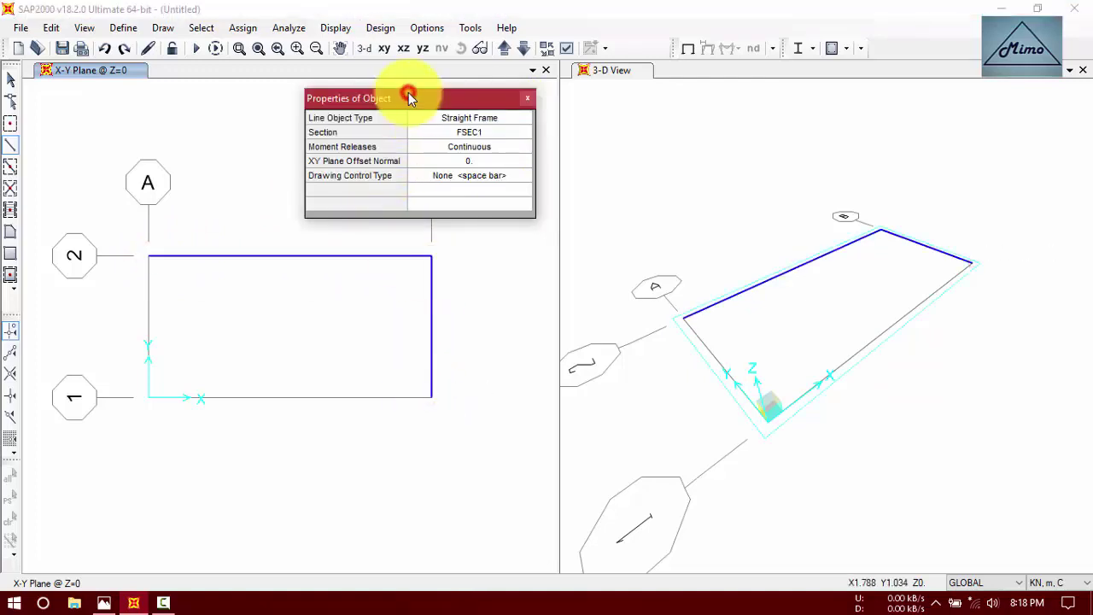
click(525, 101)
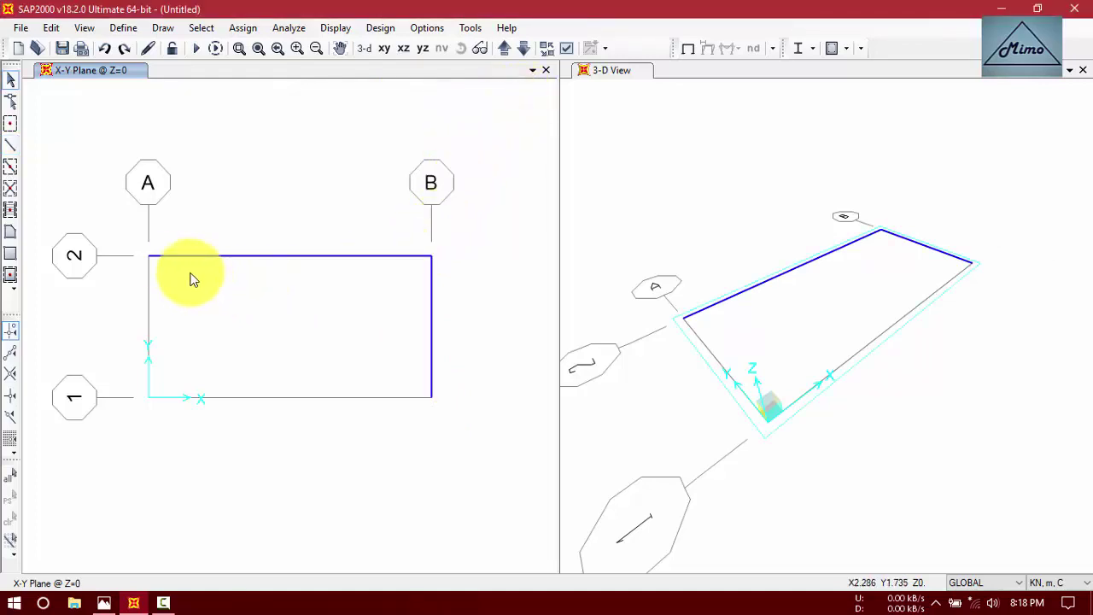
click(104, 603)
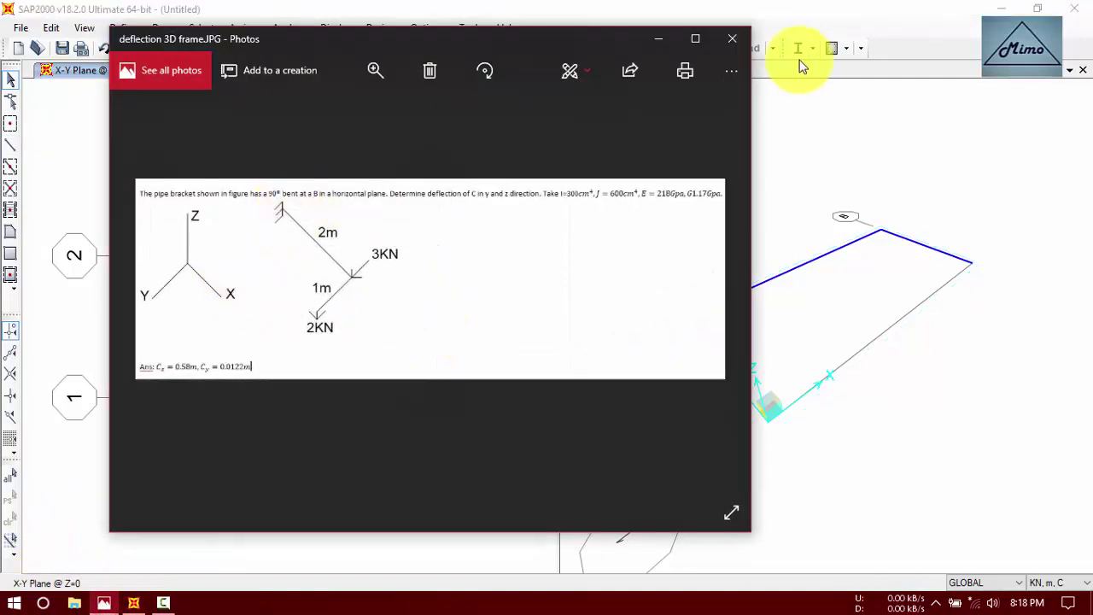
click(659, 37)
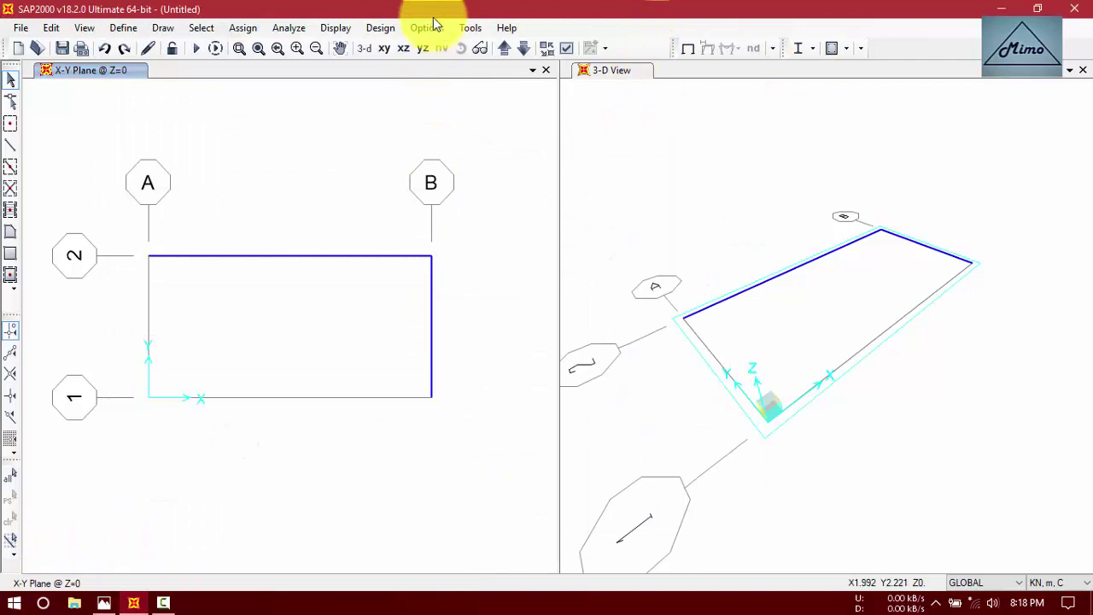
Make joint A-2 a fully fixed support
click(148, 255)
click(243, 27)
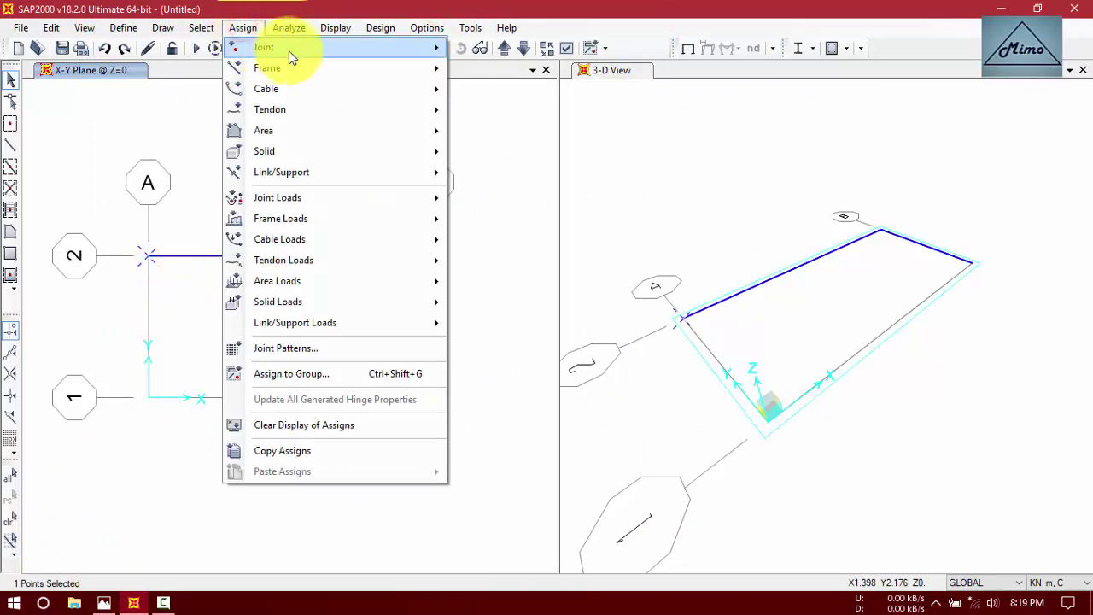
mouse_move(283, 50)
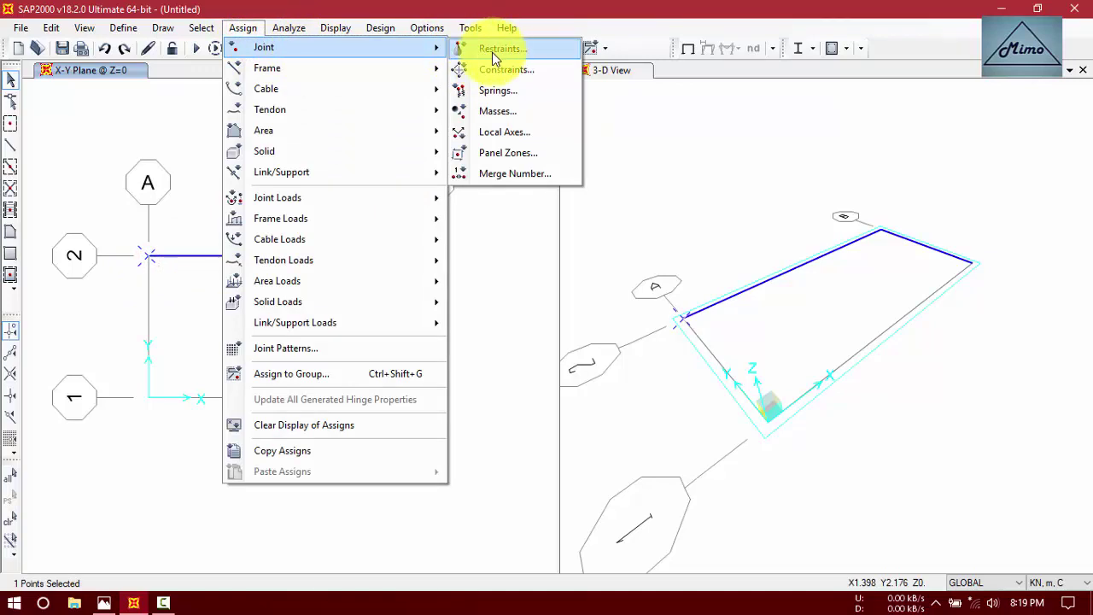
click(459, 41)
click(431, 27)
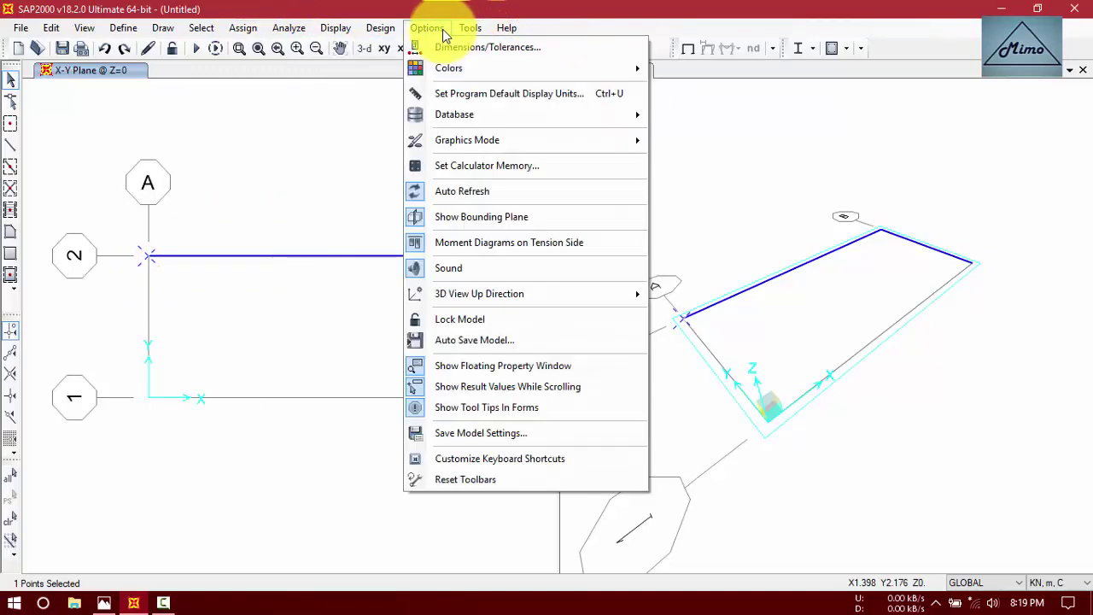
click(386, 32)
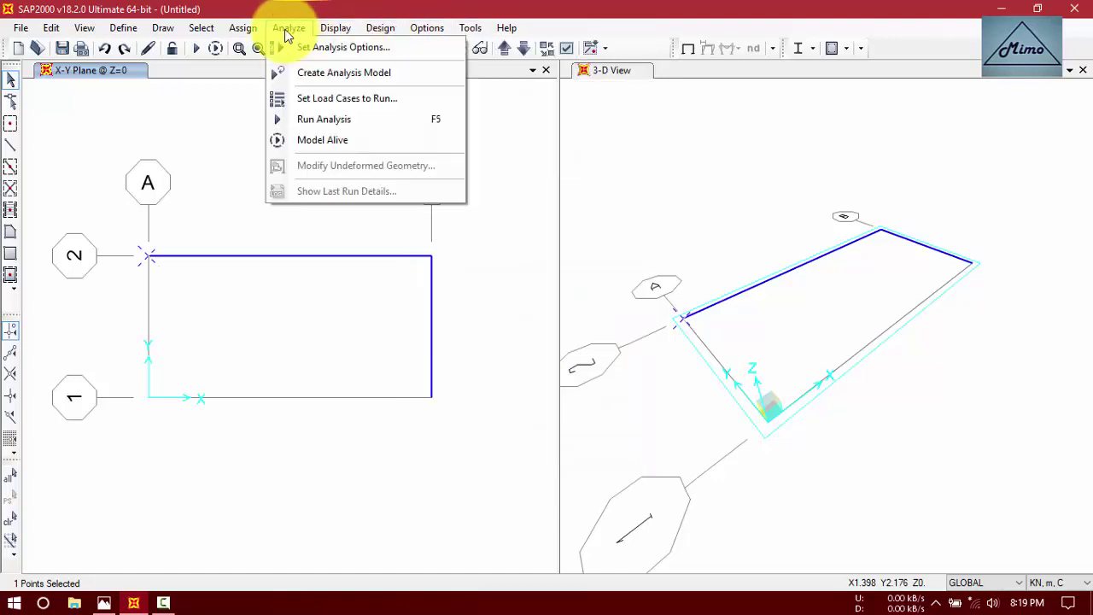
click(243, 28)
mouse_move(342, 48)
click(501, 49)
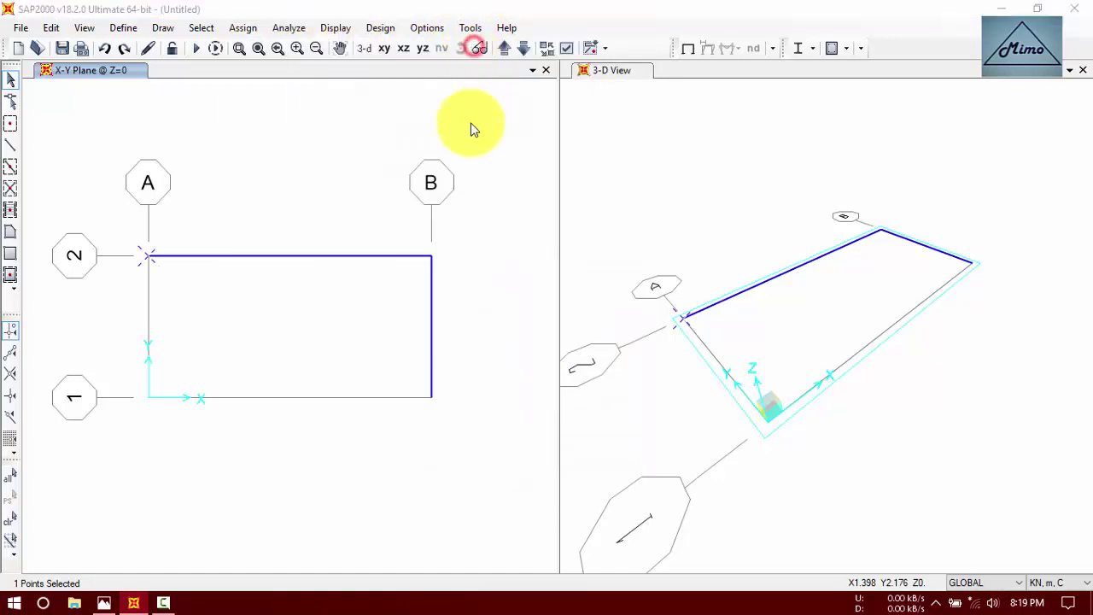
click(473, 387)
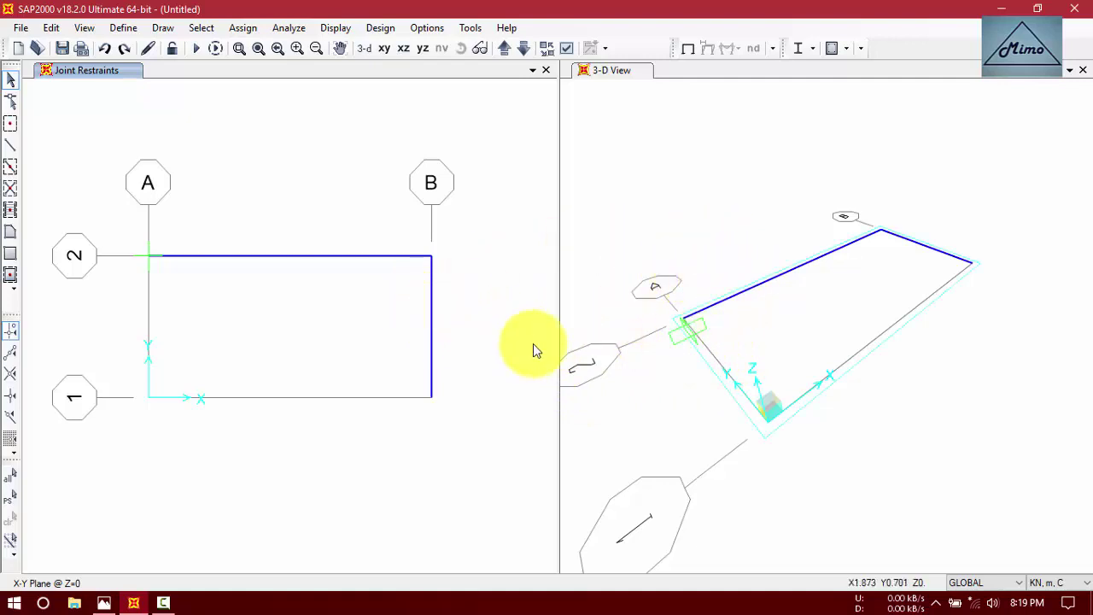
Rotate joint A-2's local axes 90° about Y
click(242, 28)
mouse_move(409, 48)
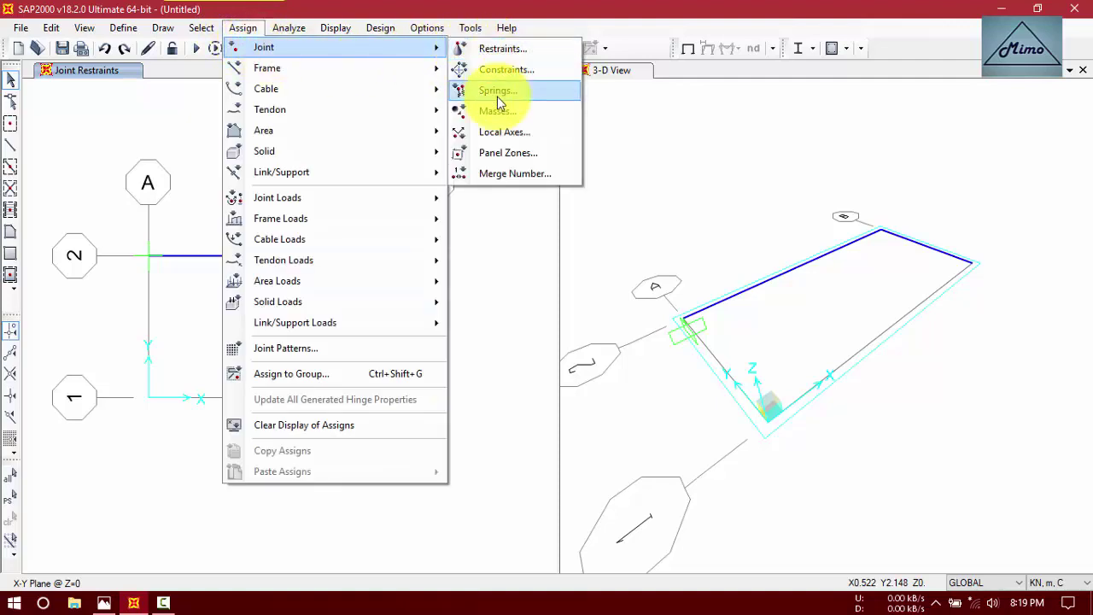
click(497, 132)
click(586, 241)
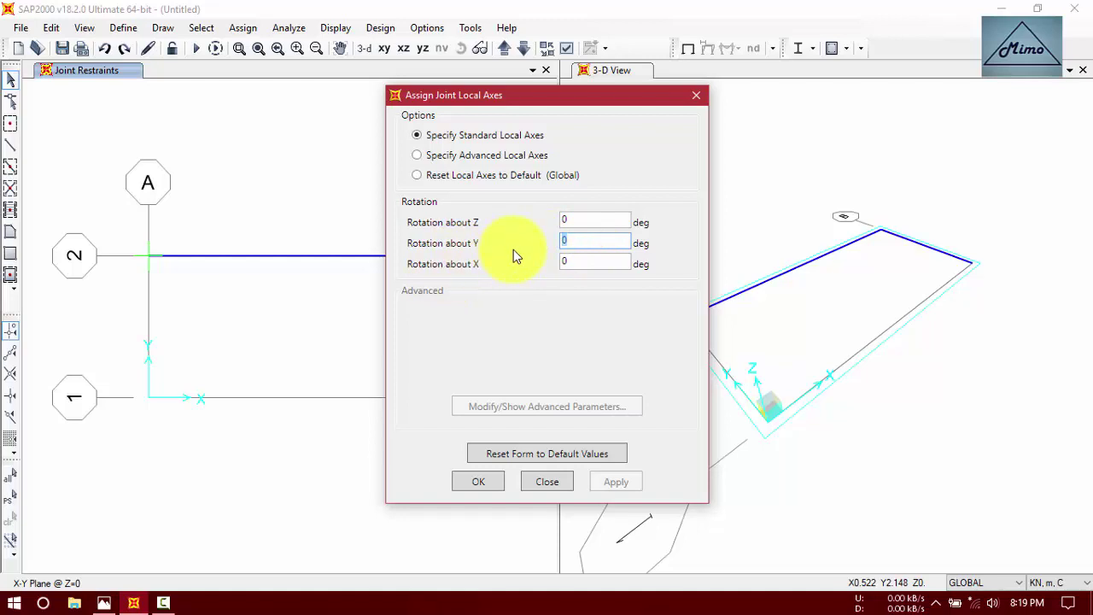
text(90)
click(482, 481)
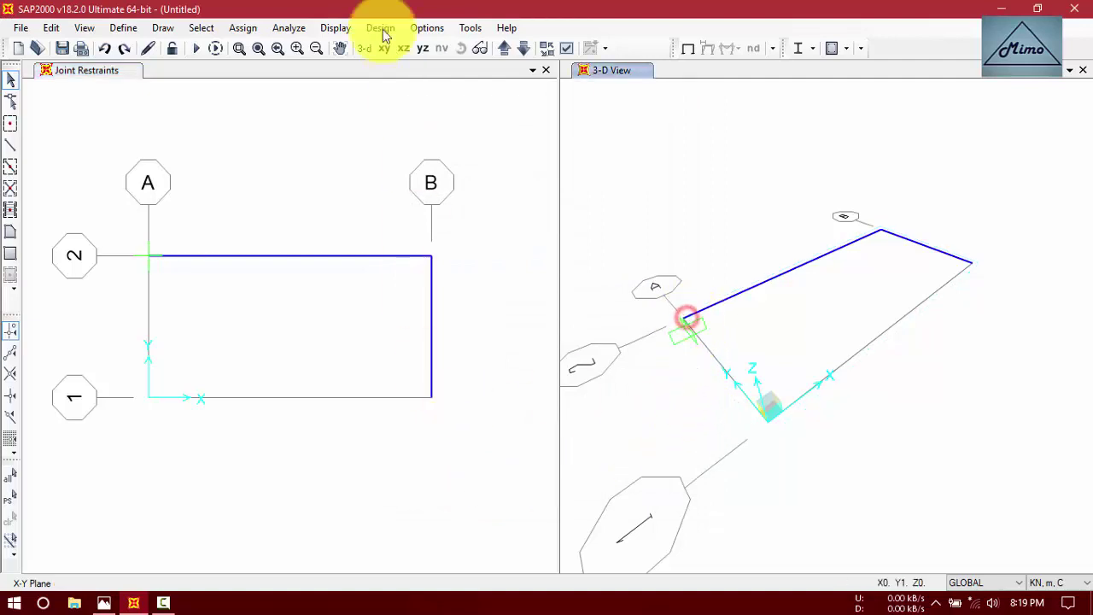
click(152, 255)
click(245, 28)
mouse_move(324, 48)
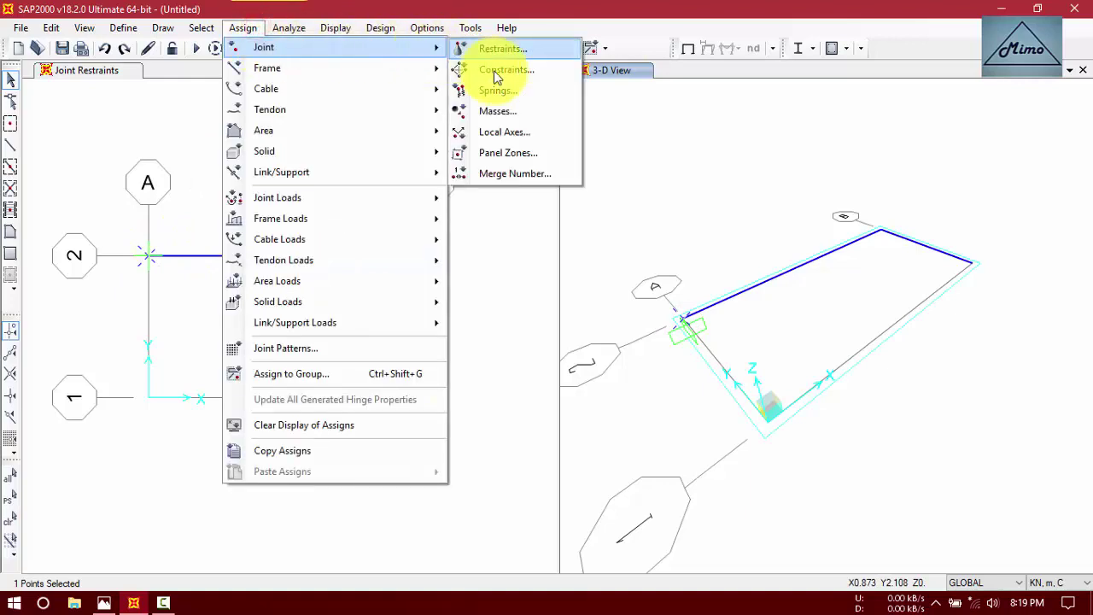
click(502, 132)
click(616, 482)
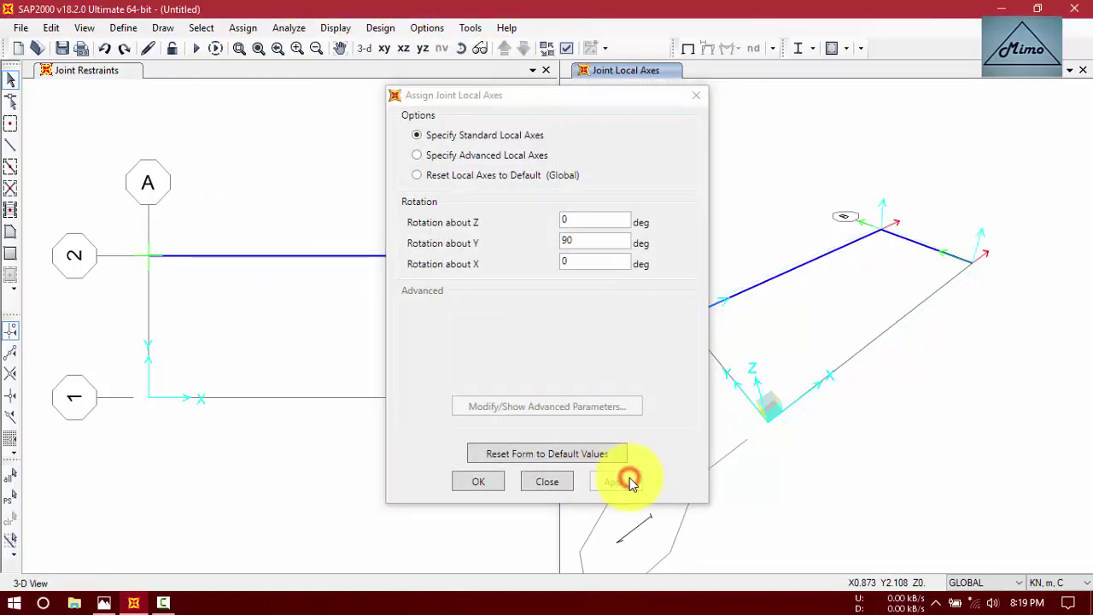
click(494, 481)
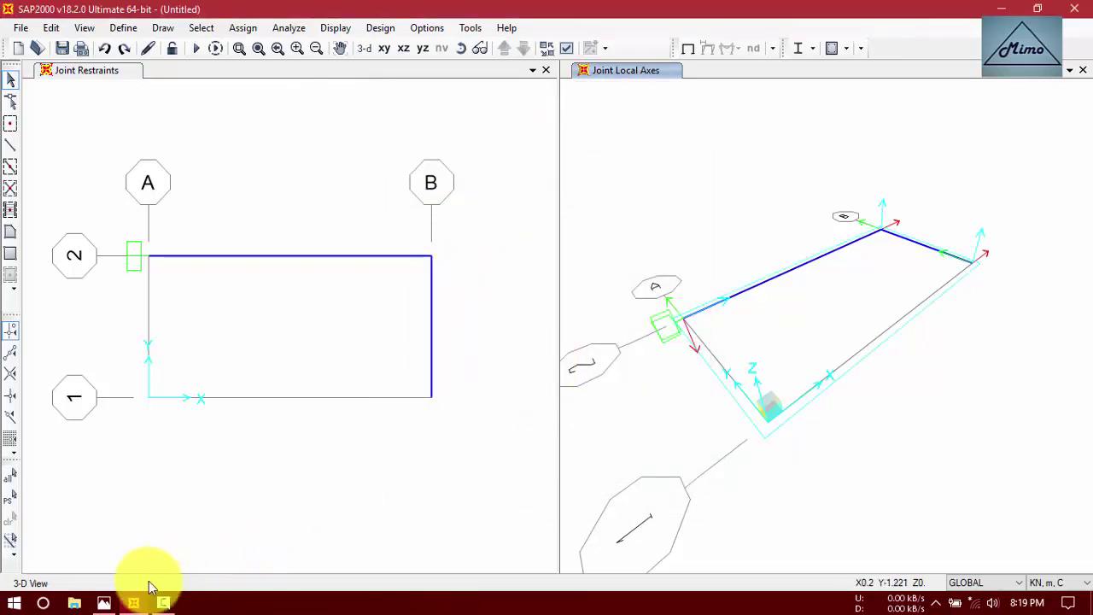
click(106, 600)
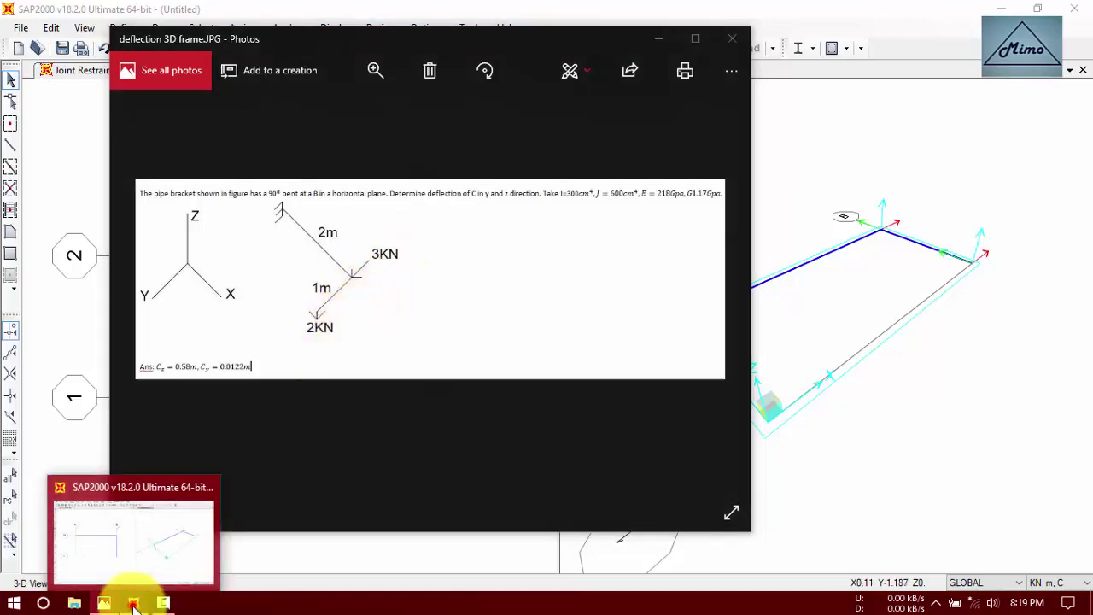
Apply a -3 kN global-Y joint force at B-2 in the DEAD pattern
click(134, 604)
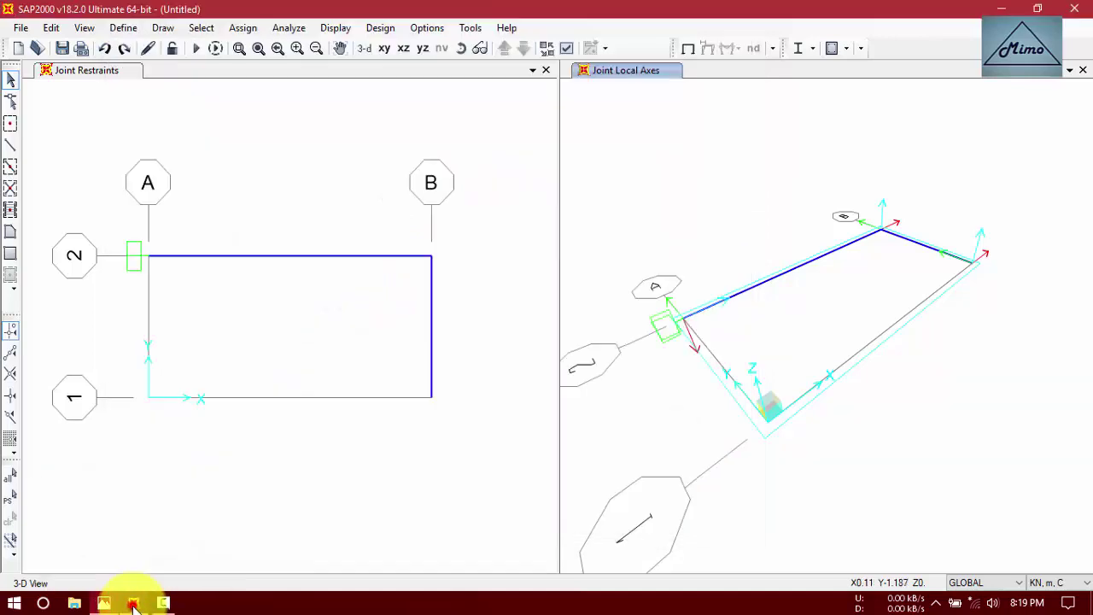
click(430, 255)
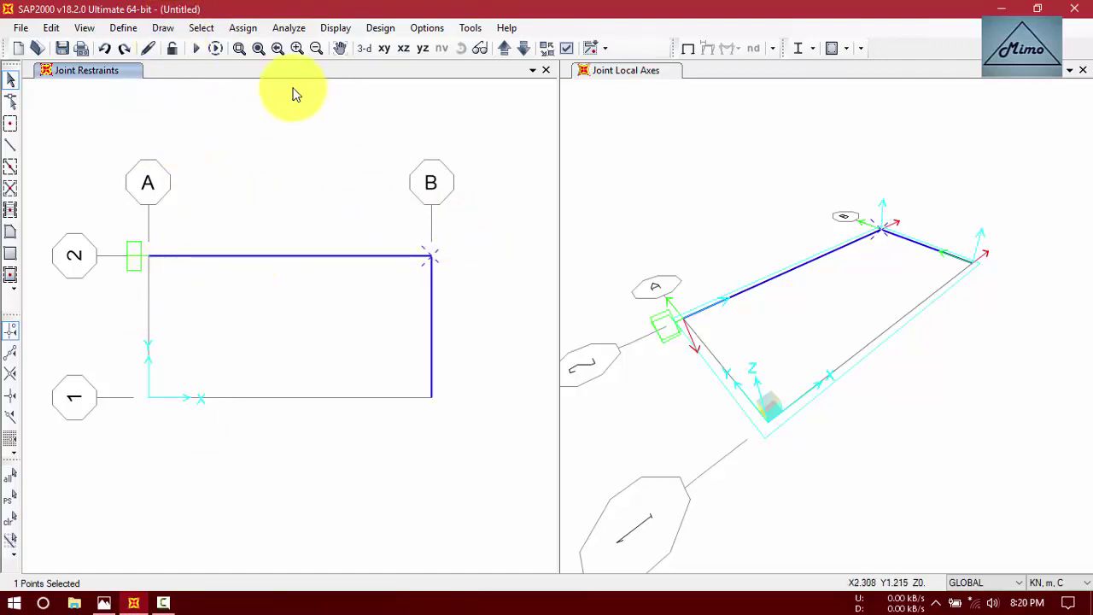
click(242, 28)
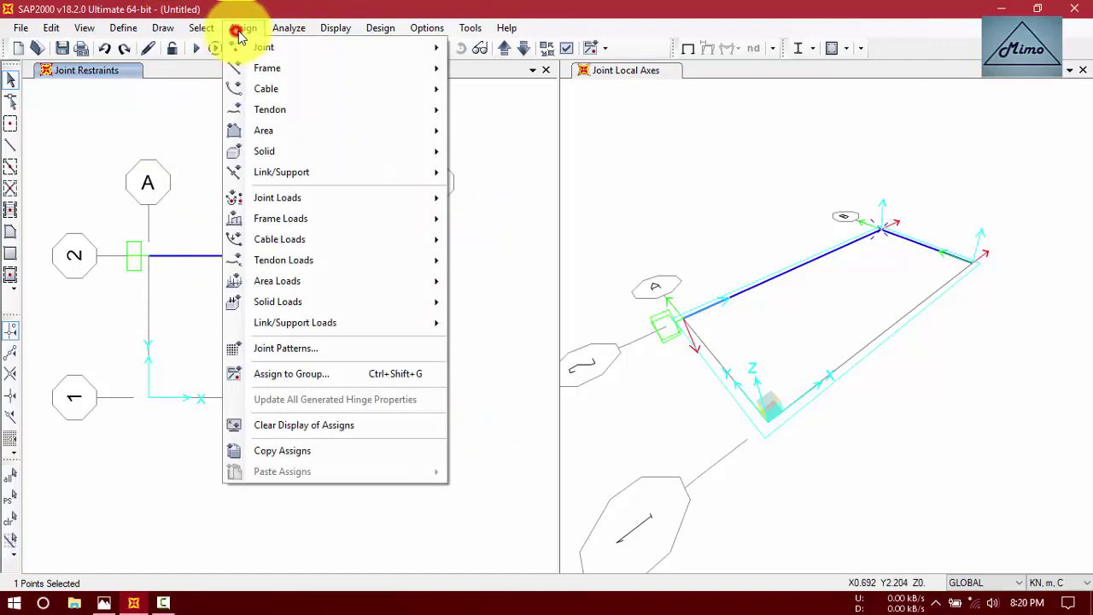
mouse_move(390, 201)
click(476, 204)
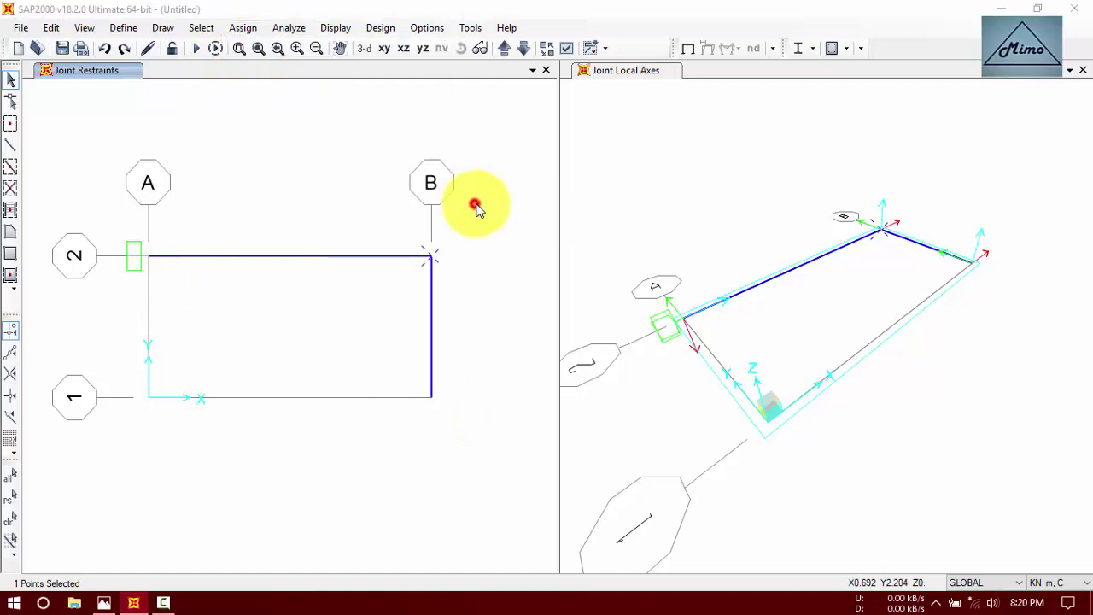
drag(586, 95, 507, 90)
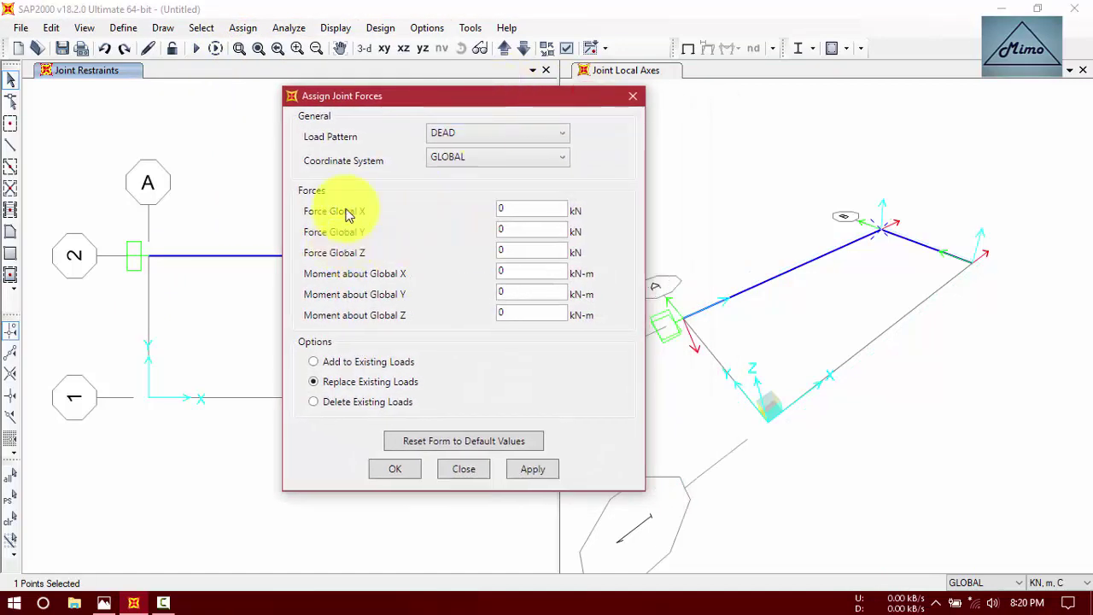
click(525, 230)
text(-3)
click(513, 471)
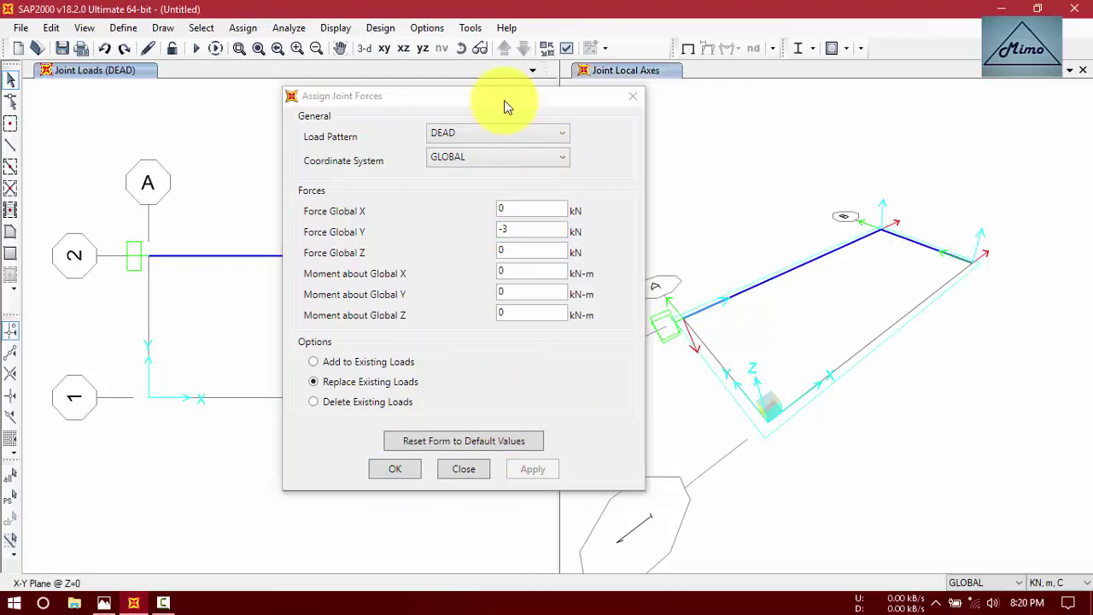
Apply a 2 kN downward global-Z force at tip joint B-1, with zero Y force
drag(505, 103, 192, 137)
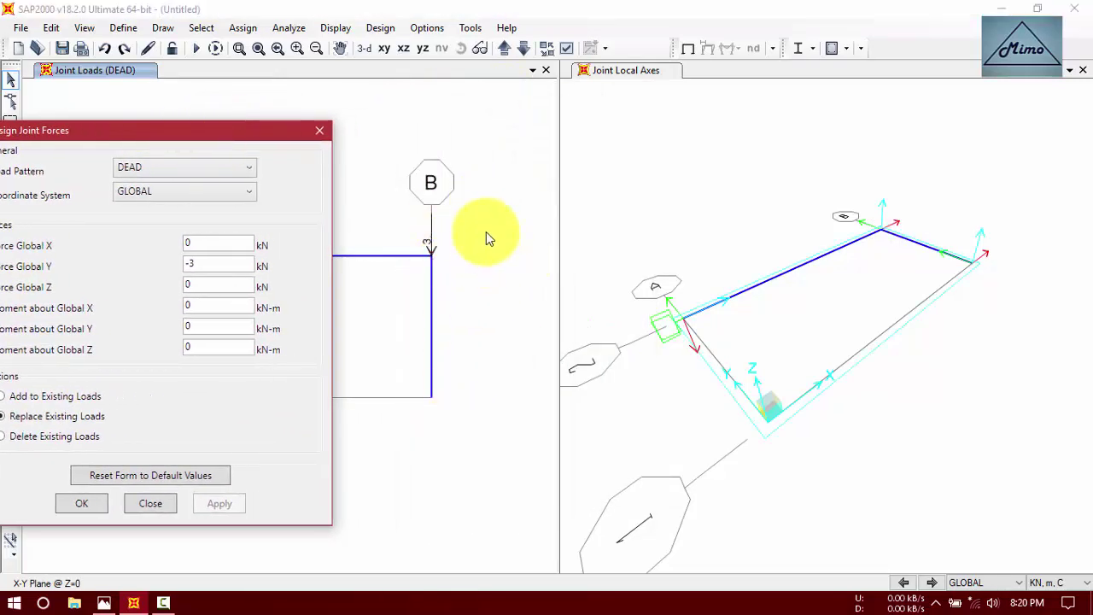
drag(261, 130, 301, 79)
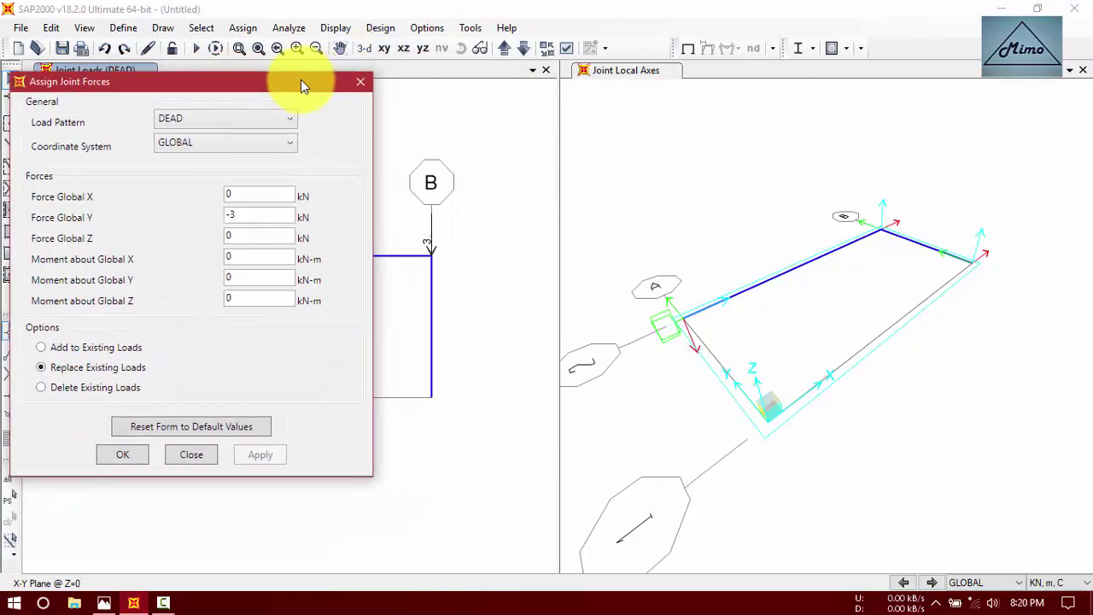
click(104, 603)
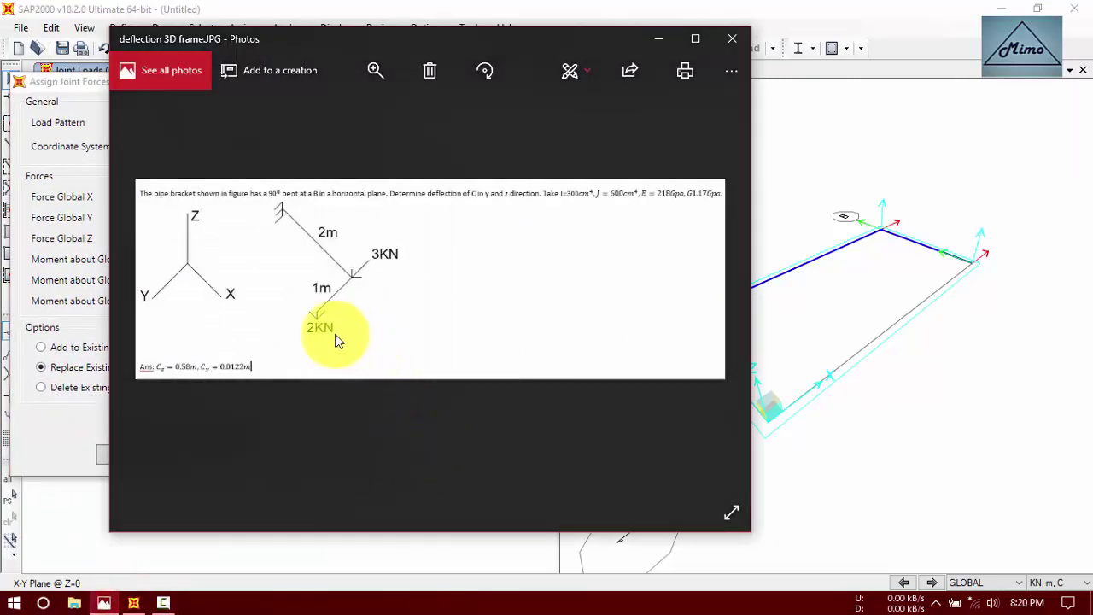
click(134, 603)
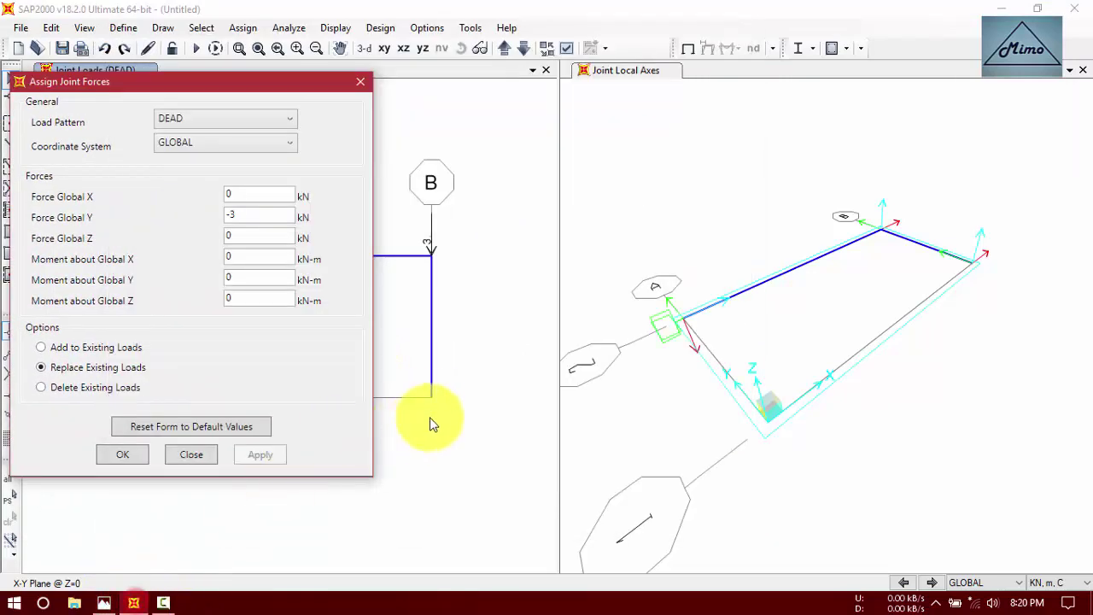
click(433, 400)
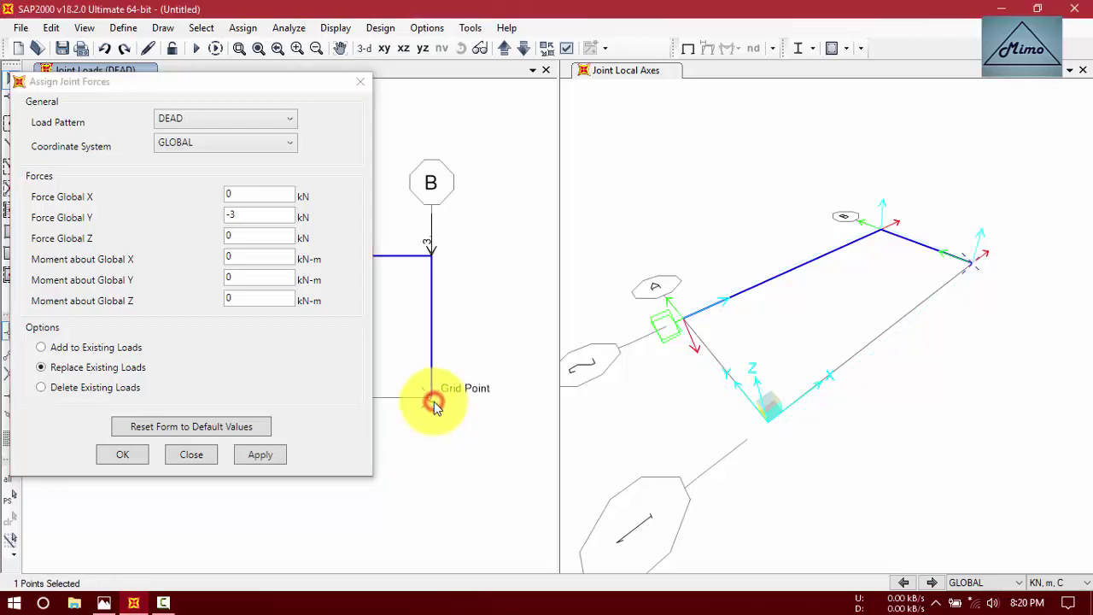
double_click(246, 218)
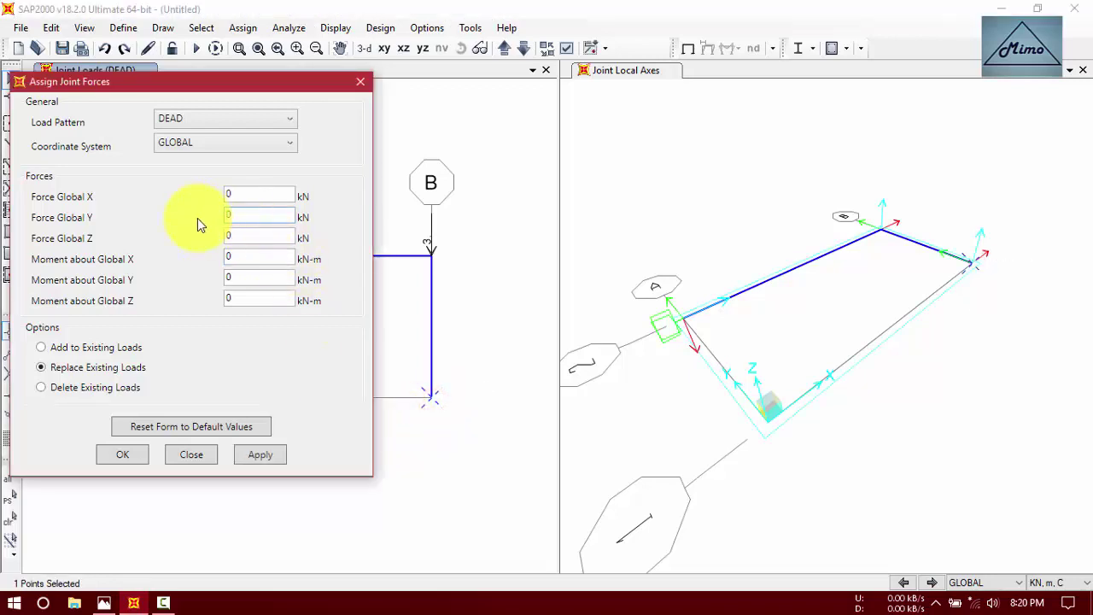
double_click(239, 238)
click(262, 454)
click(106, 454)
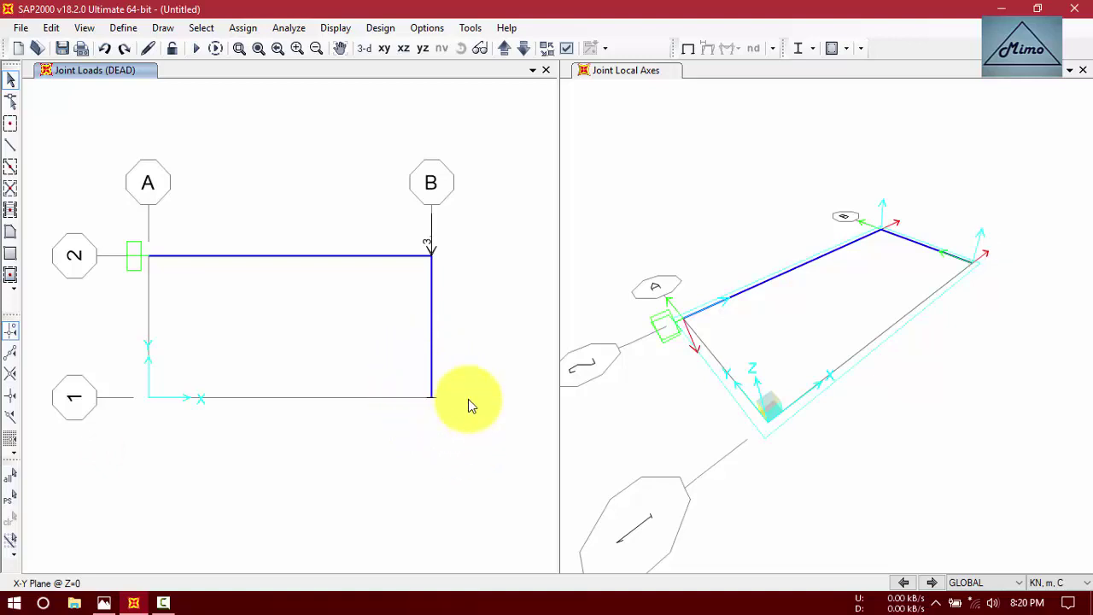
click(86, 28)
click(97, 32)
click(84, 28)
click(89, 68)
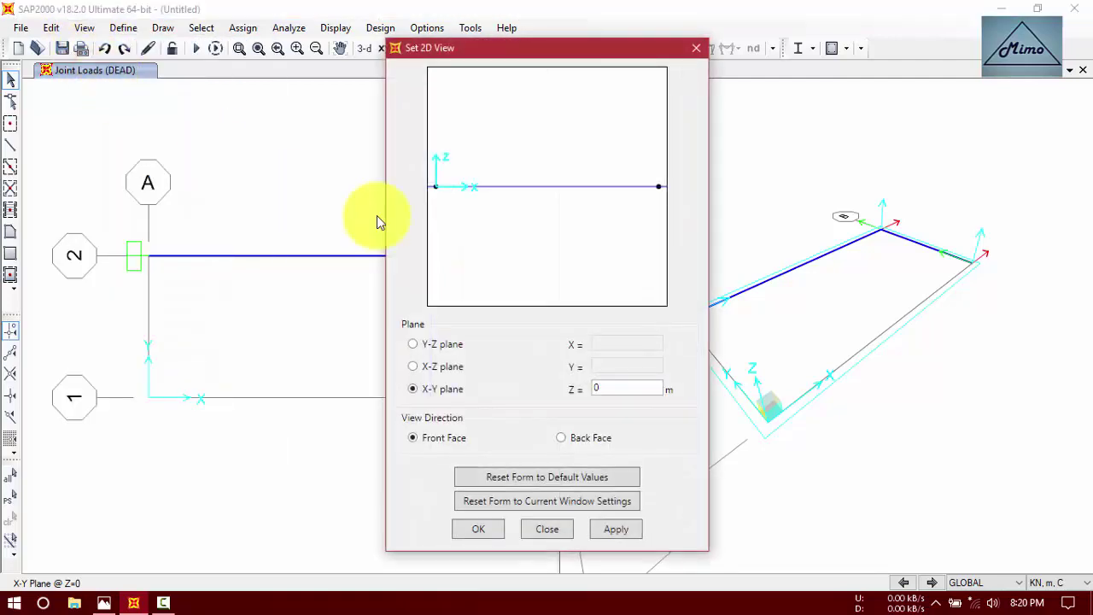
click(446, 368)
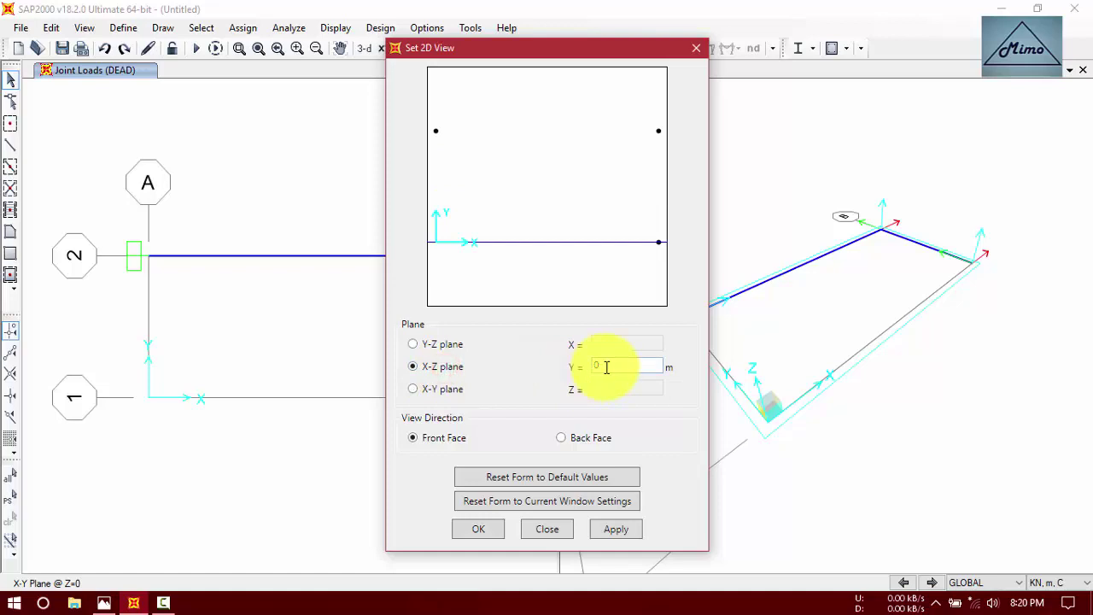
click(615, 528)
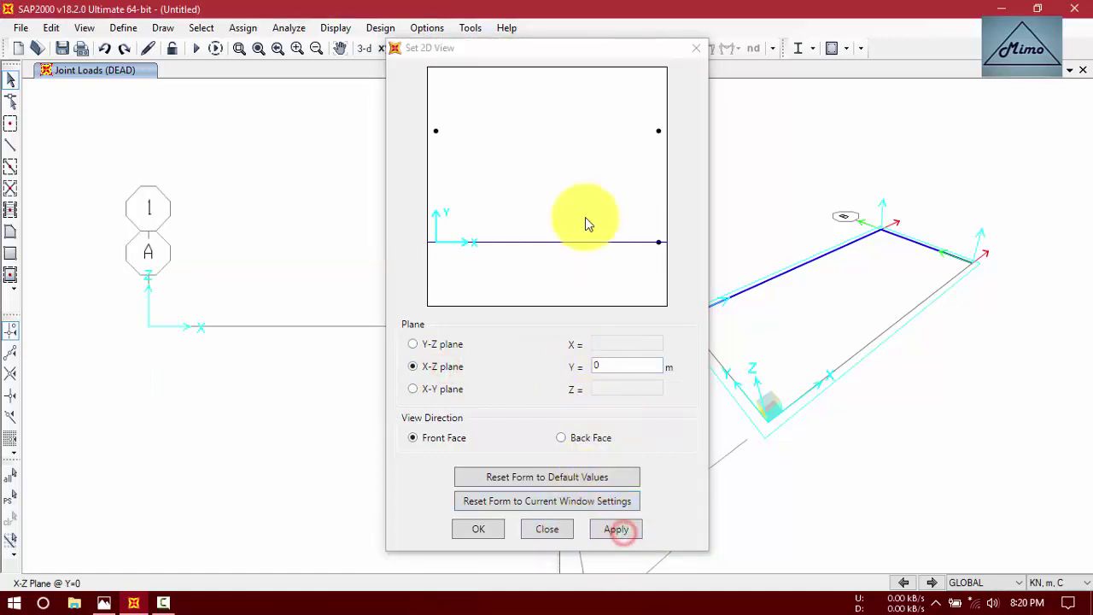
click(559, 60)
drag(563, 54, 801, 68)
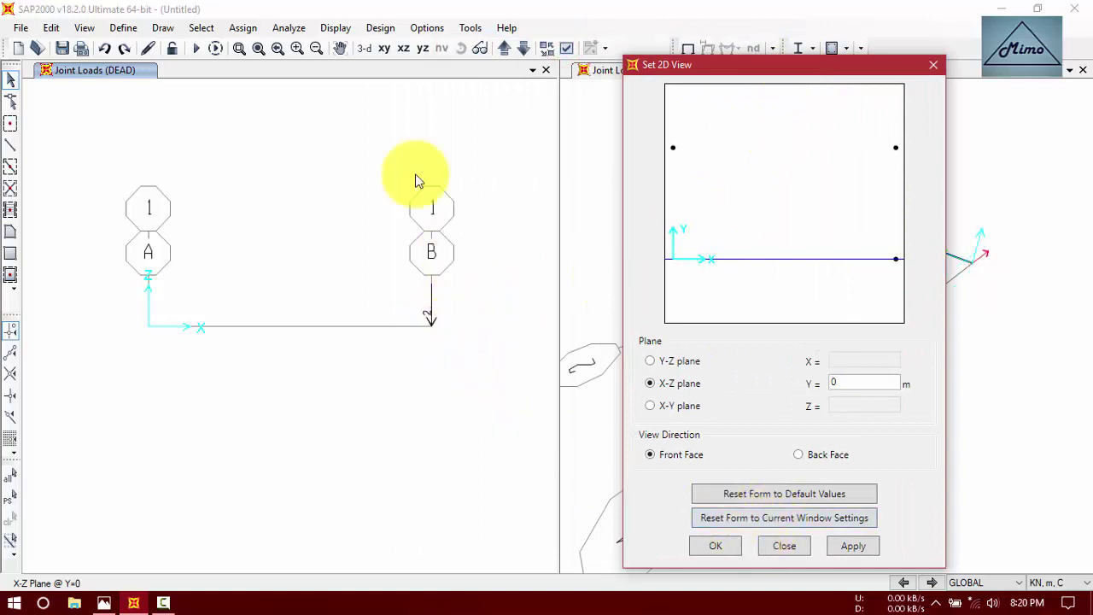
click(659, 408)
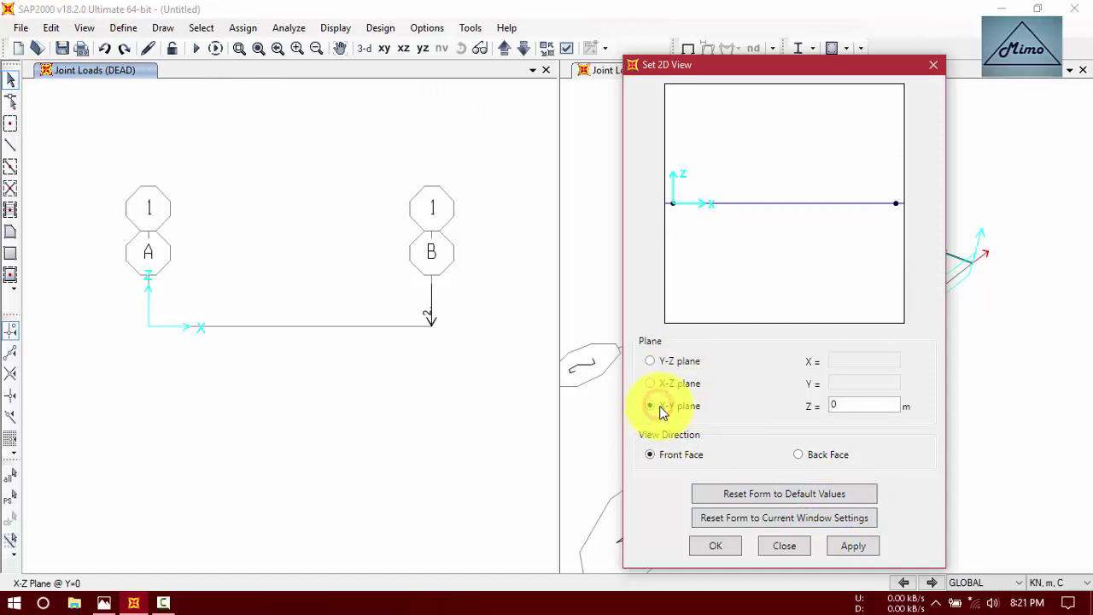
click(732, 547)
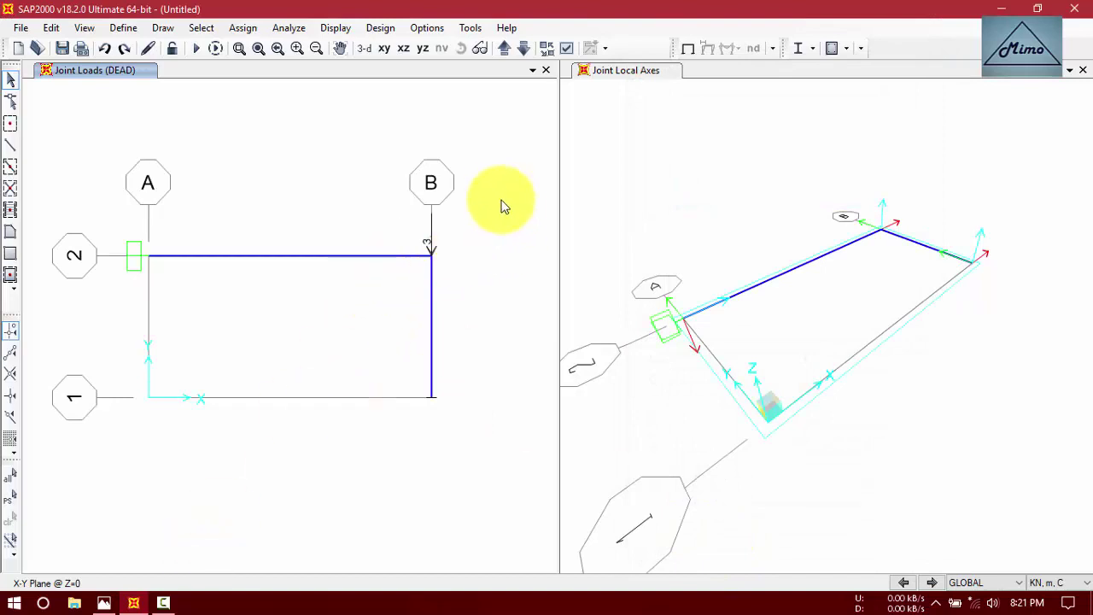
Confirm the analysis options with all six degrees of freedom active
click(289, 27)
click(305, 53)
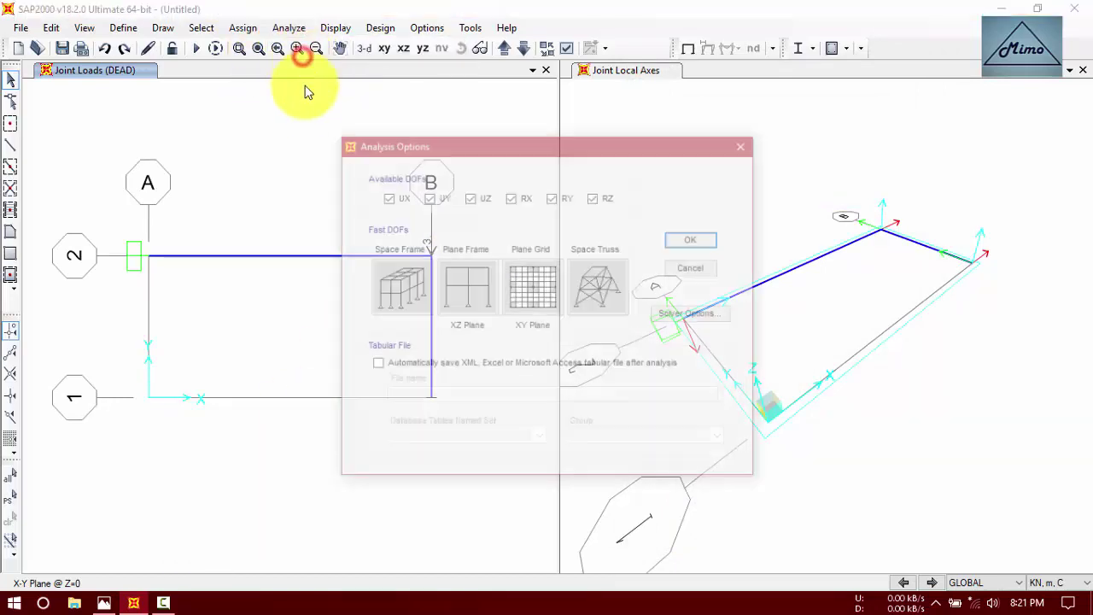
click(686, 243)
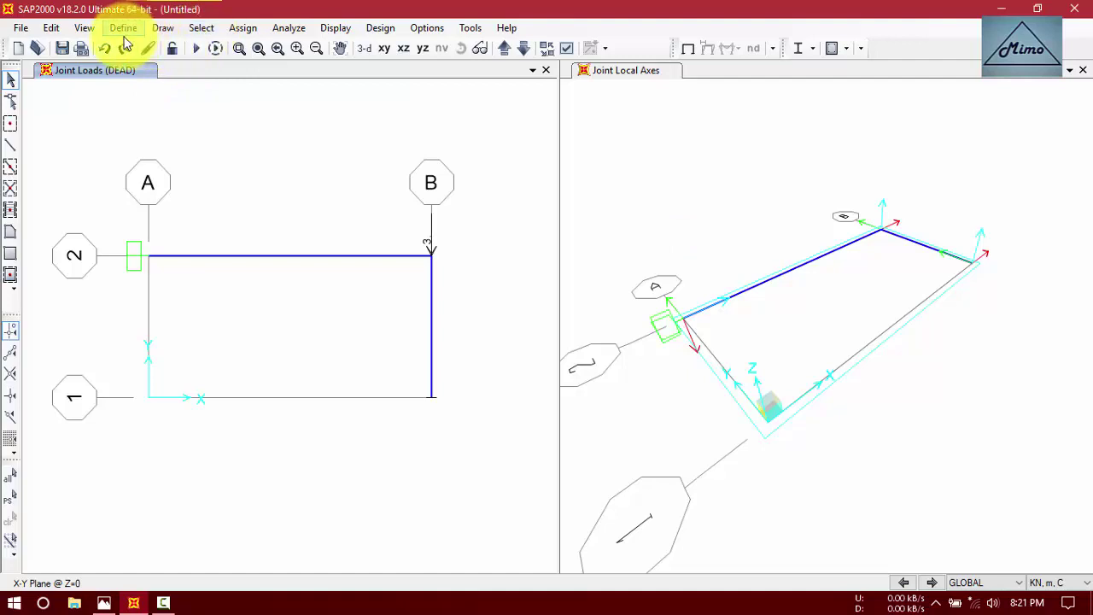
Set the MODAL load case to Do Not Run and start the analysis
click(198, 49)
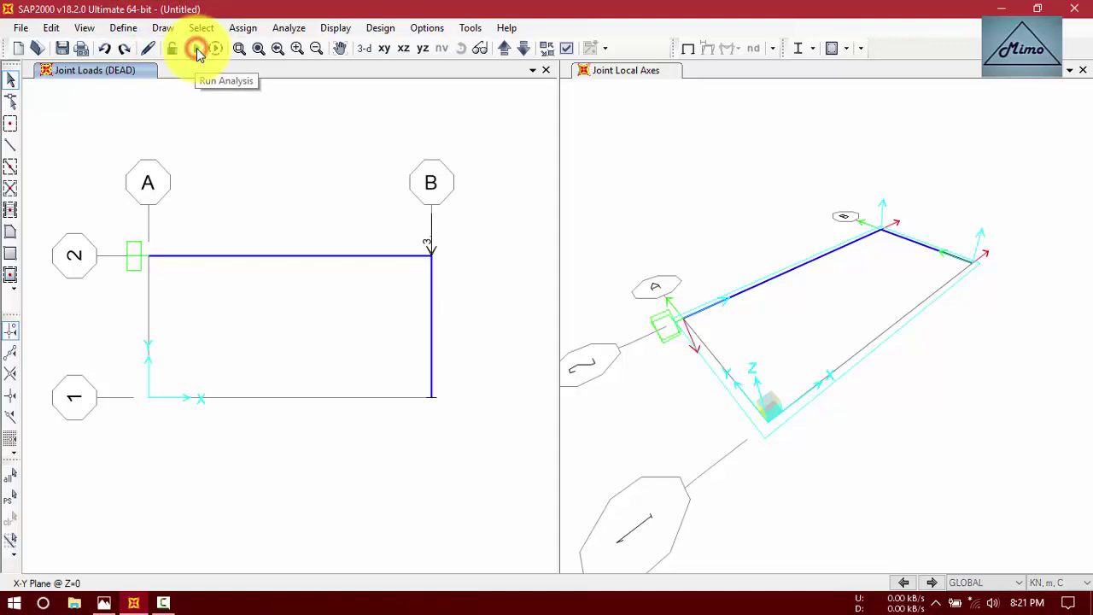
click(586, 236)
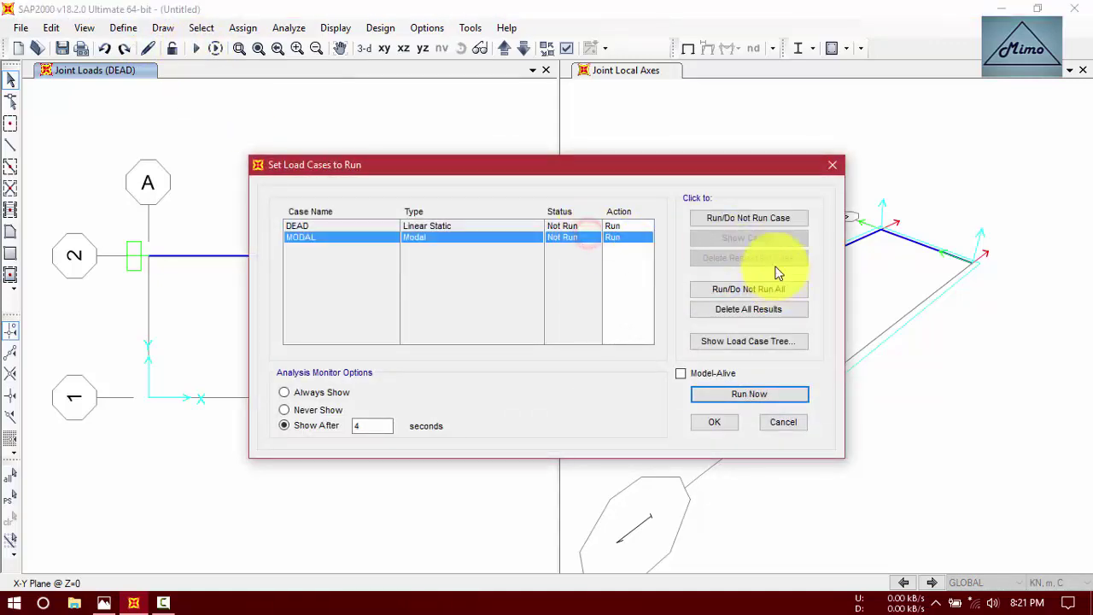
click(759, 221)
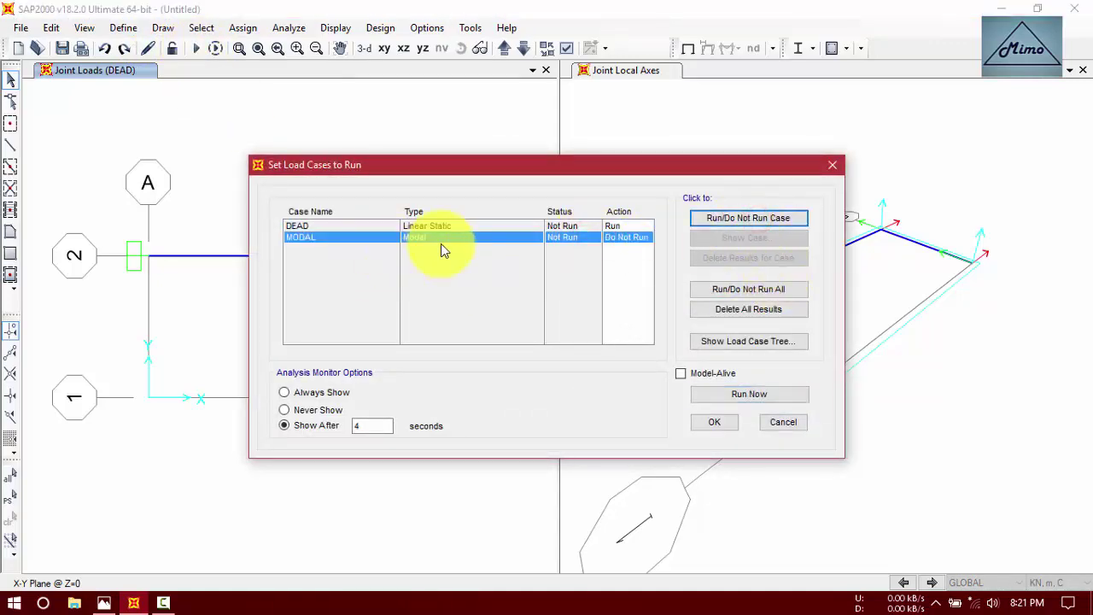
click(757, 399)
drag(127, 171, 124, 147)
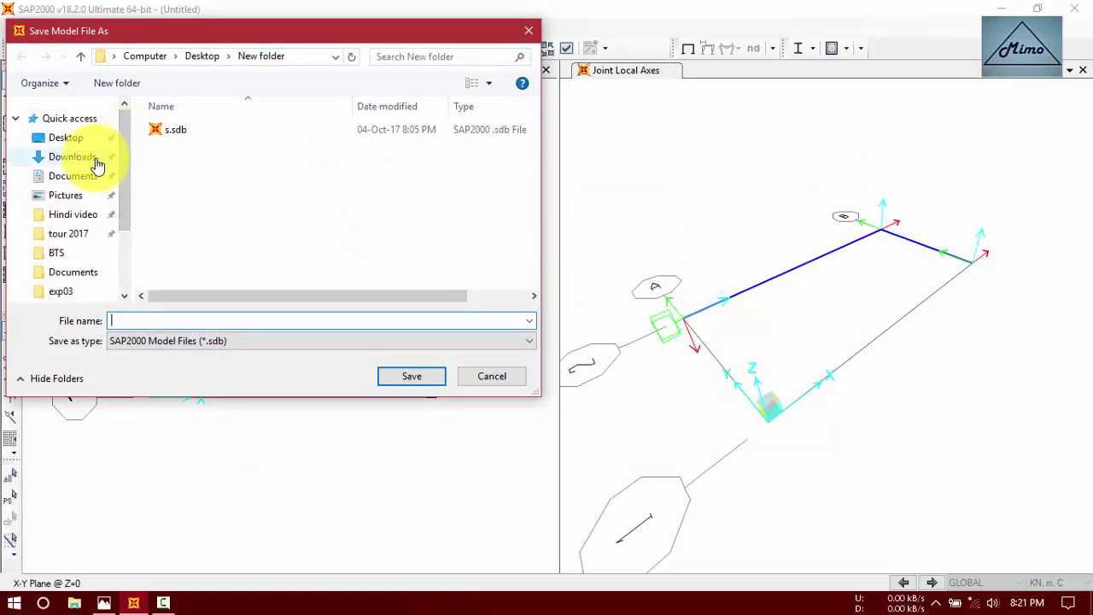
Rename the Desktop's New folder to 'SAP2000 Displacement of 3D frame structure'
click(69, 138)
click(177, 142)
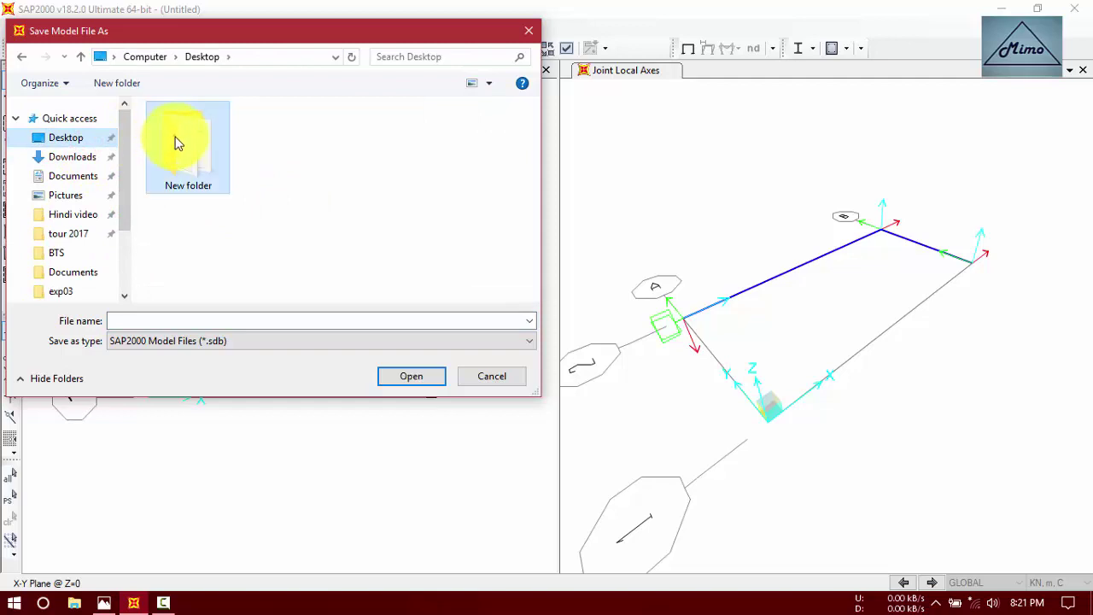
right_click(175, 141)
click(234, 555)
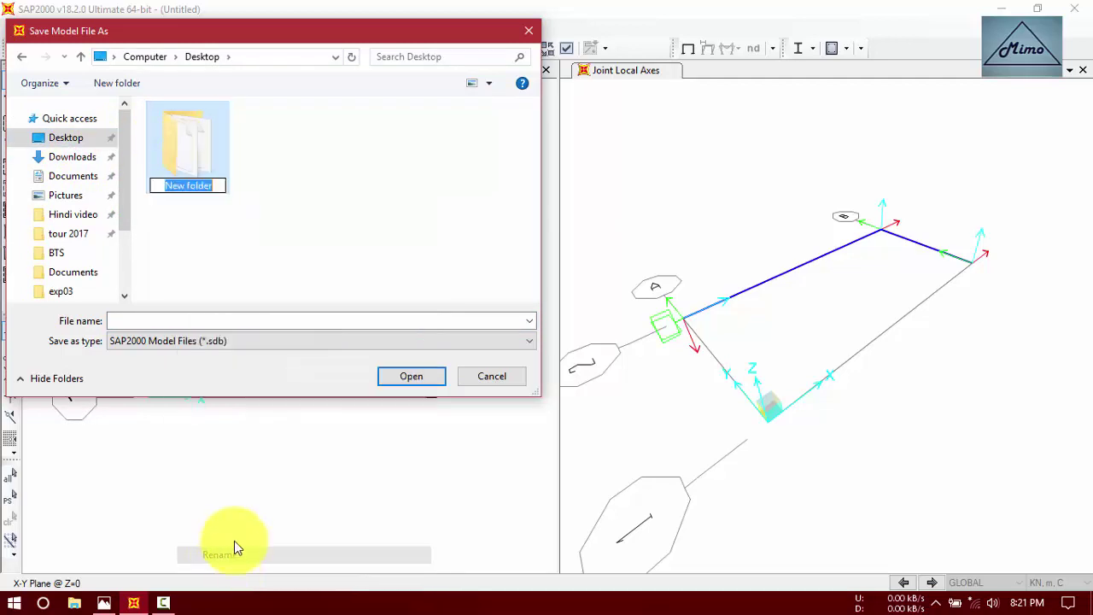
text(SAP2000 D)
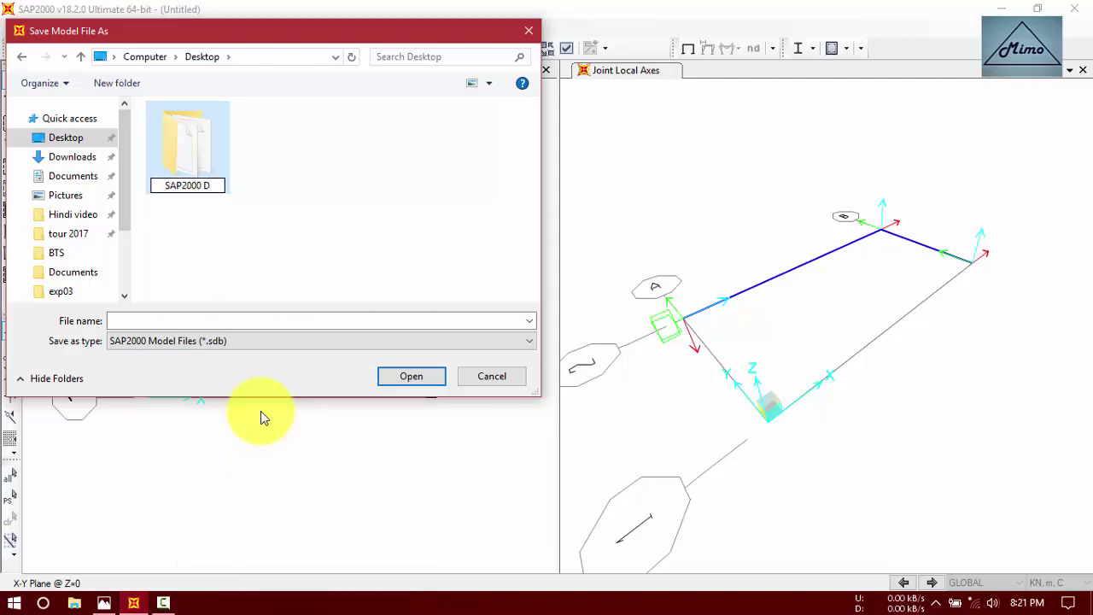
text(isplacement)
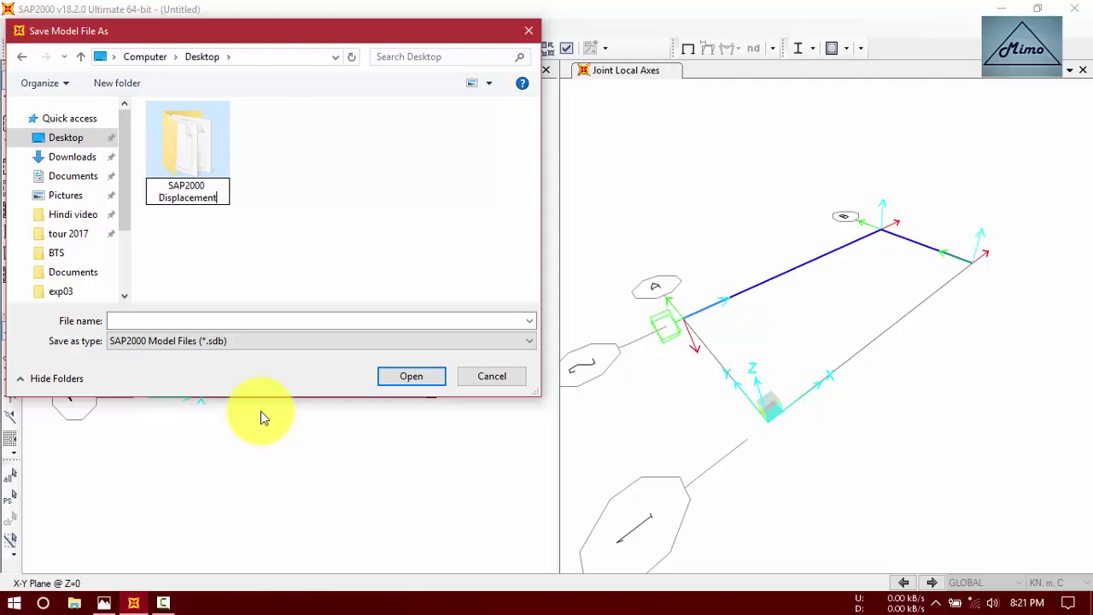
key(slash)
text(ent of 3D frame structu)
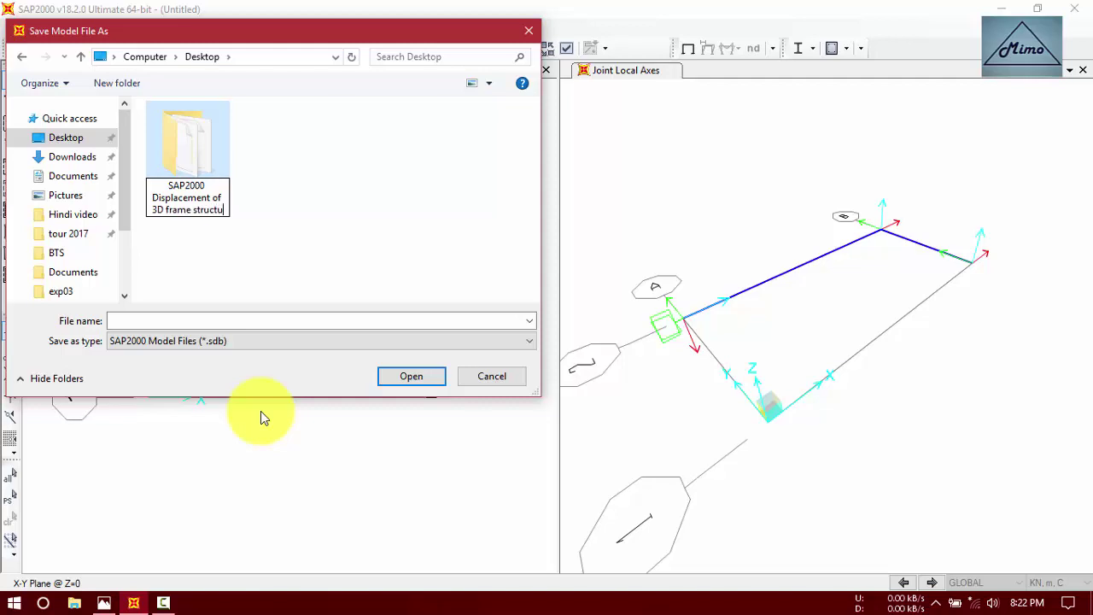
text(e)
key(Return)
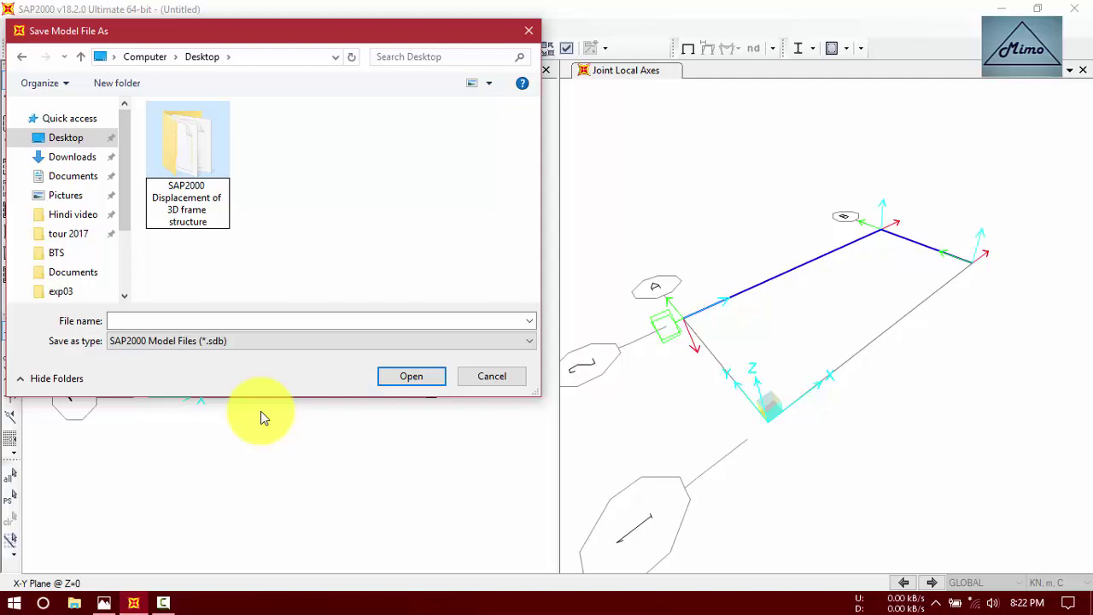
key(Return)
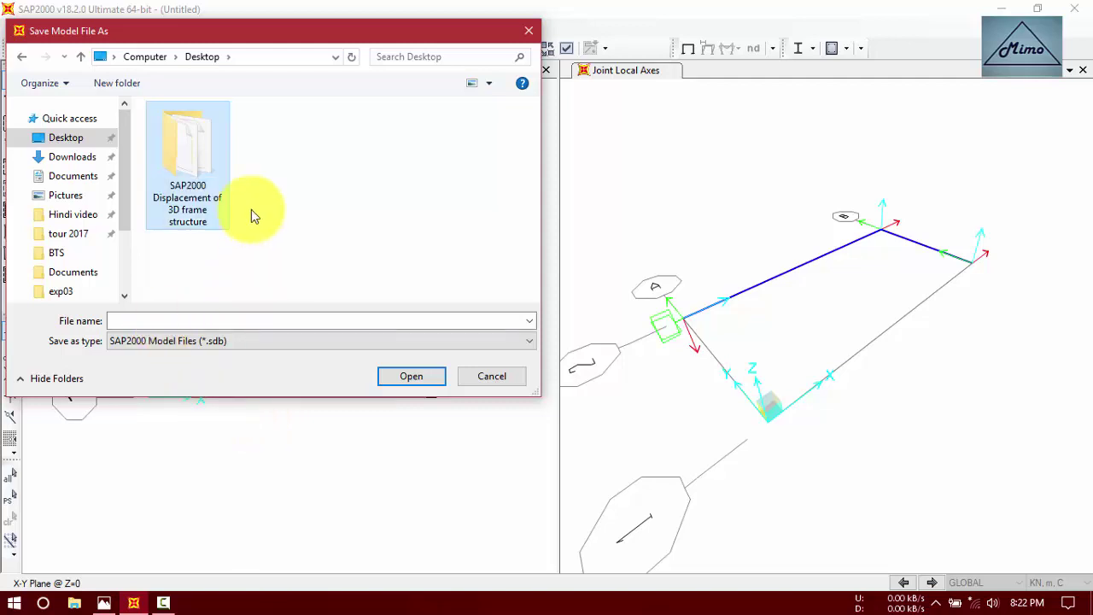
Save the model as s.sdb in that folder, replacing the existing file
double_click(208, 163)
click(175, 130)
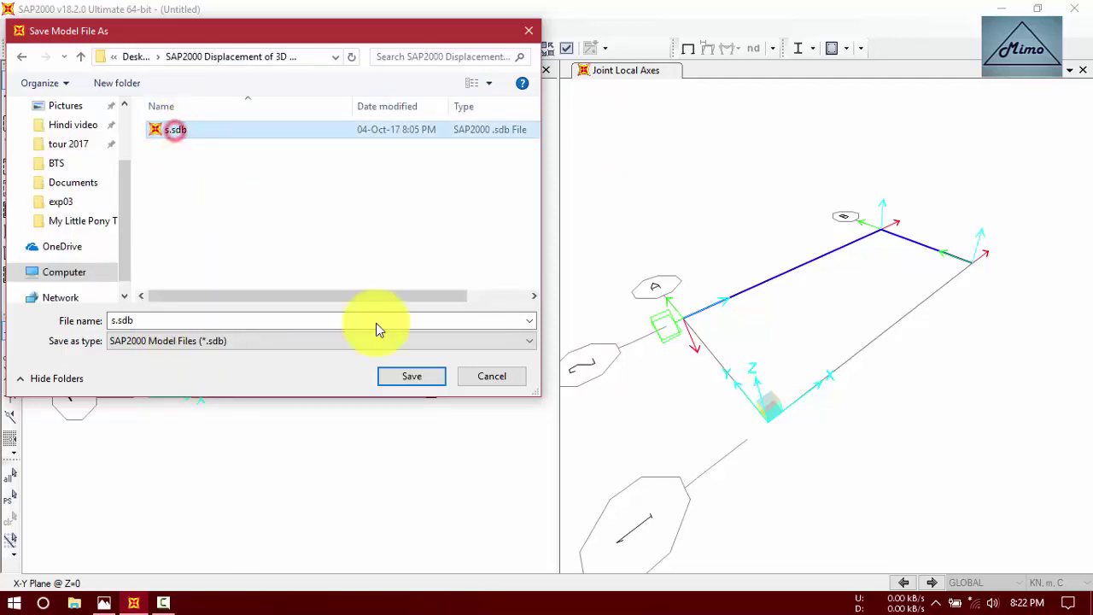
click(408, 374)
click(594, 307)
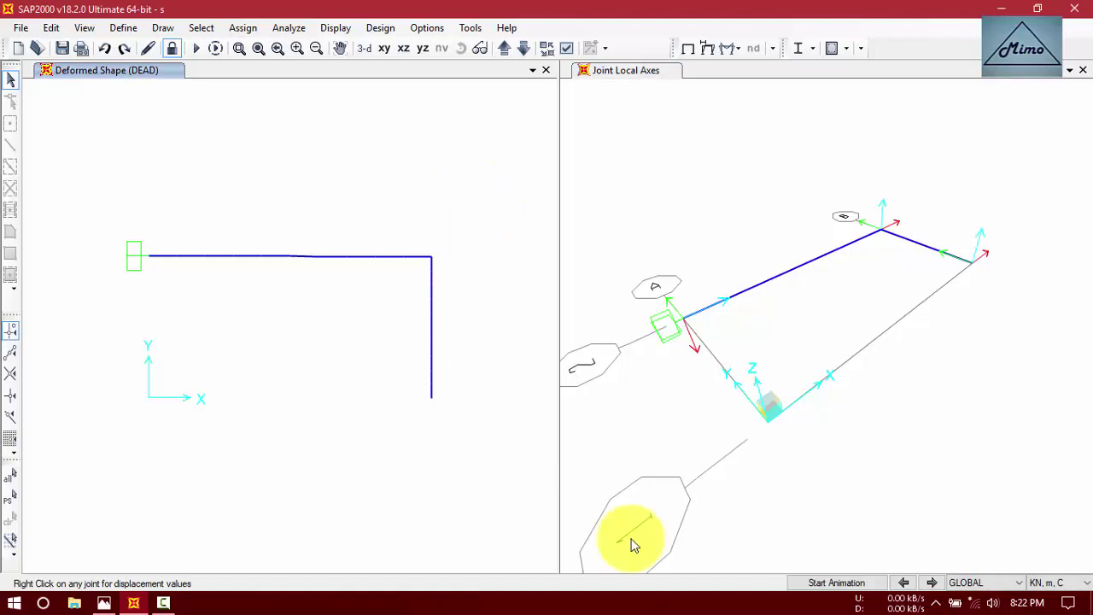
click(851, 586)
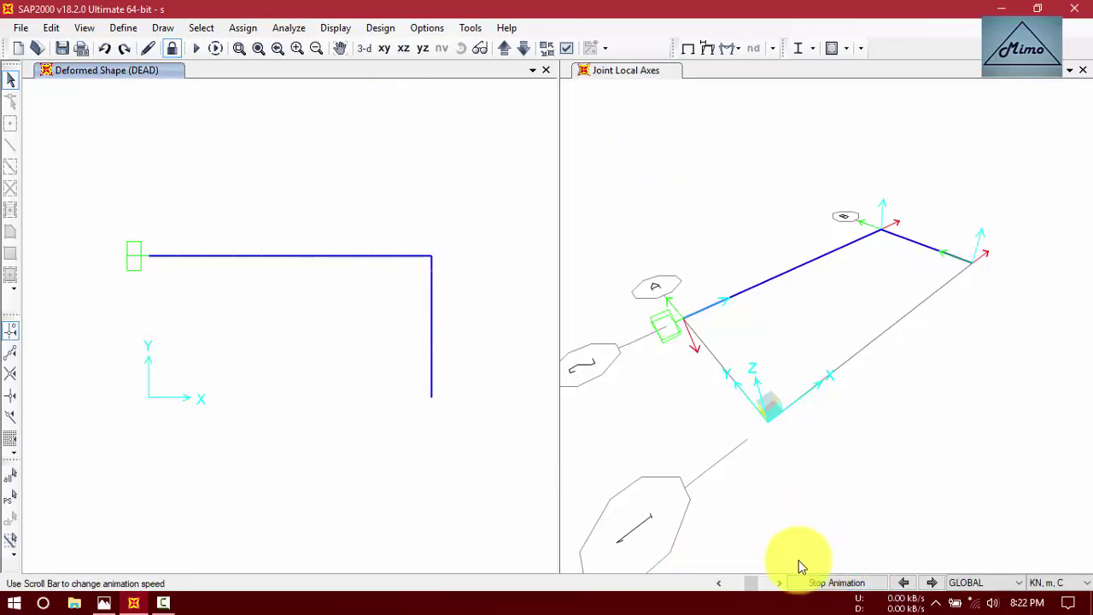
click(825, 583)
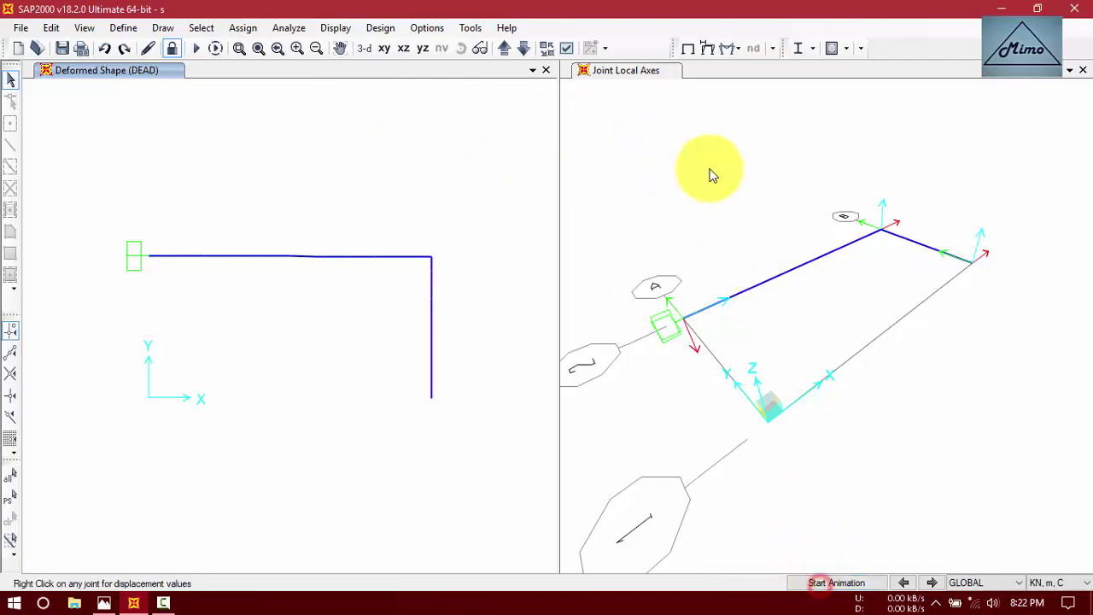
click(604, 74)
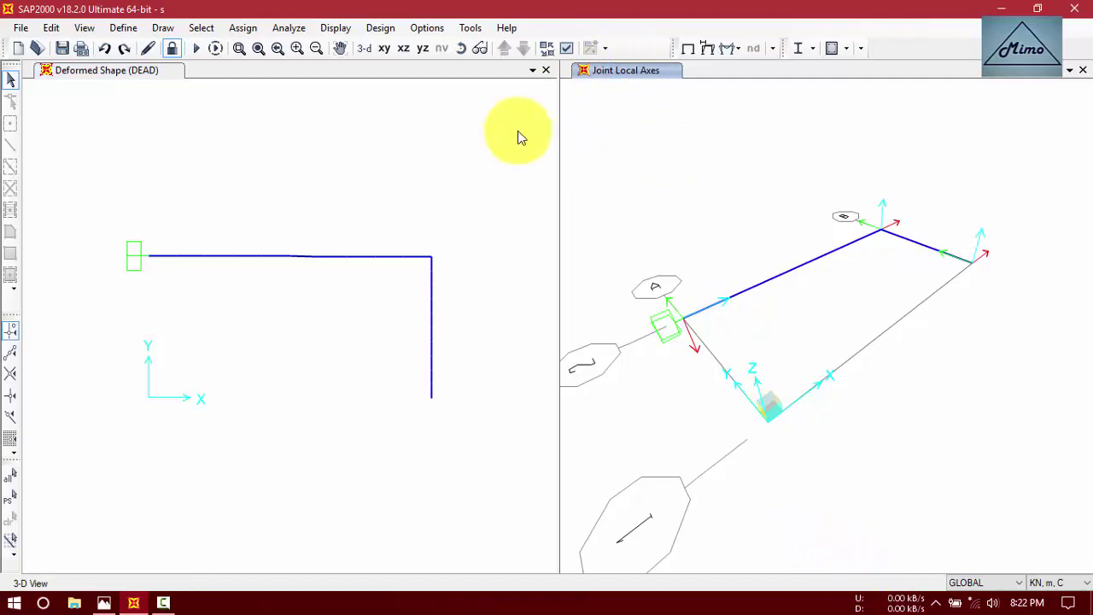
click(136, 72)
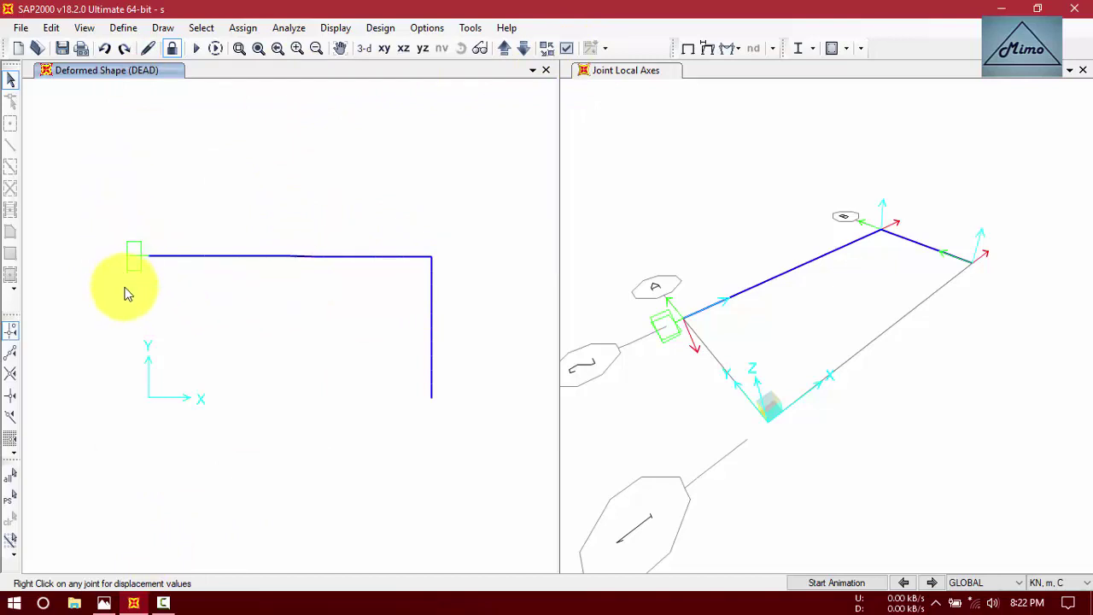
Tabulate DEAD support reactions: F1=-2.98, F2=3, F3=0, M1=-6, M2=-5.31, M3=-2.16
click(733, 54)
click(752, 69)
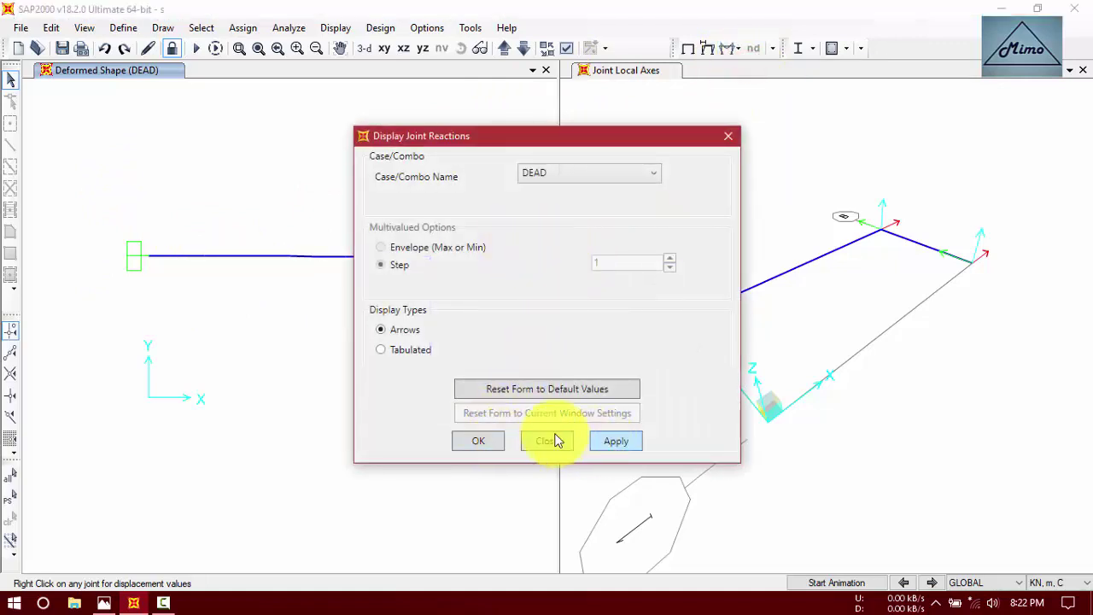
click(402, 351)
click(616, 439)
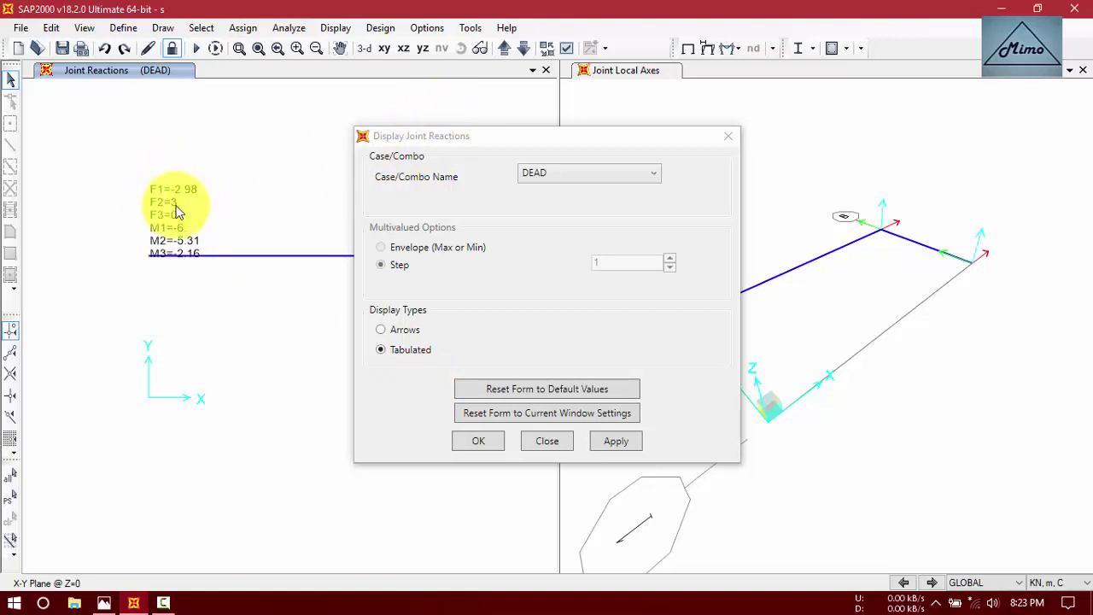
click(488, 441)
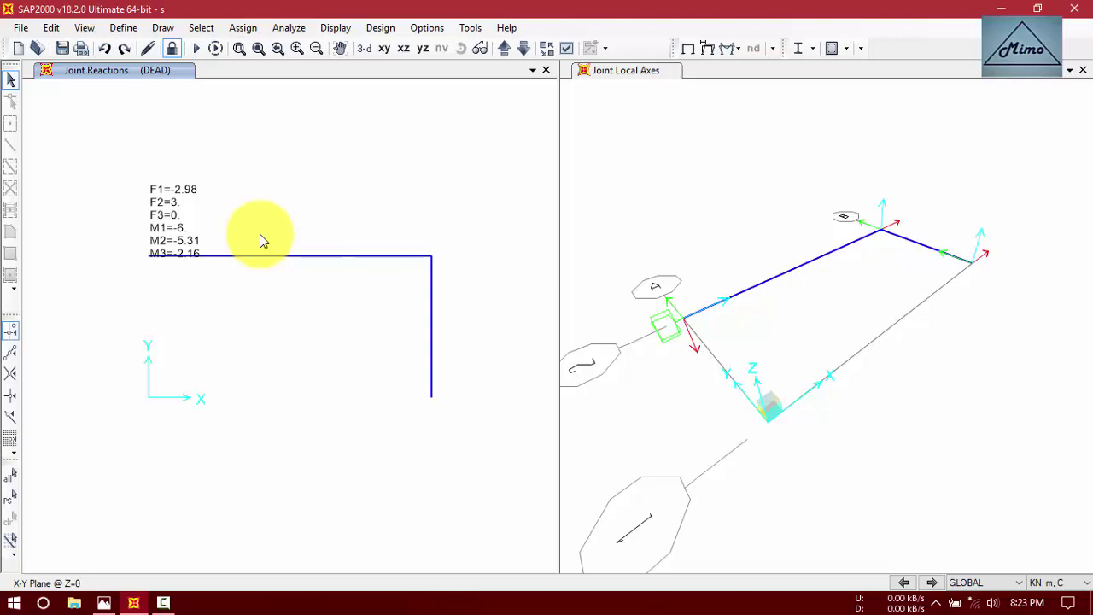
click(728, 49)
click(743, 65)
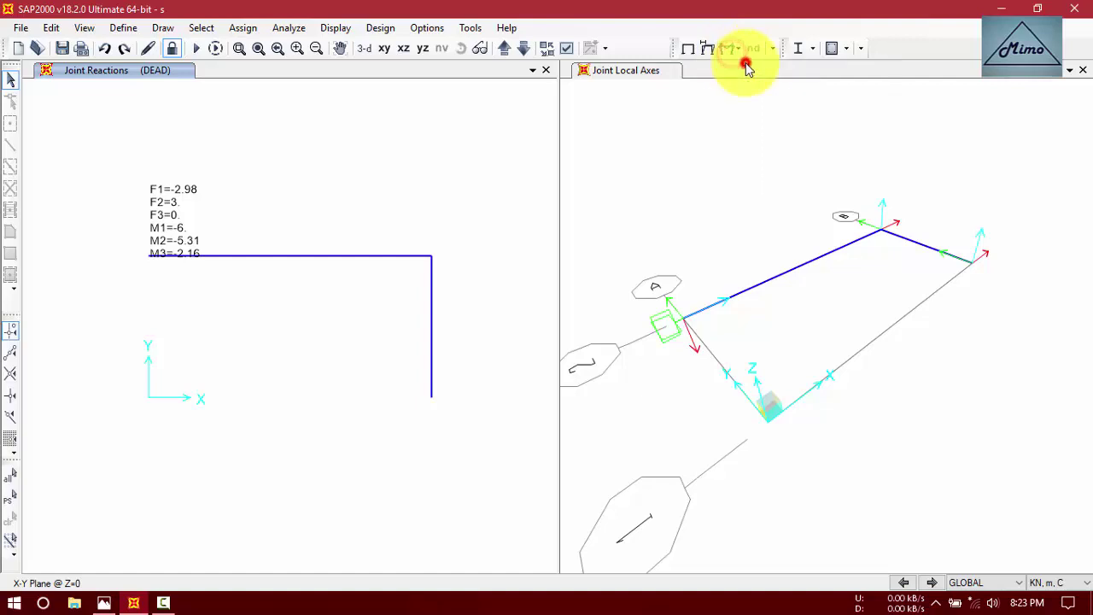
click(728, 136)
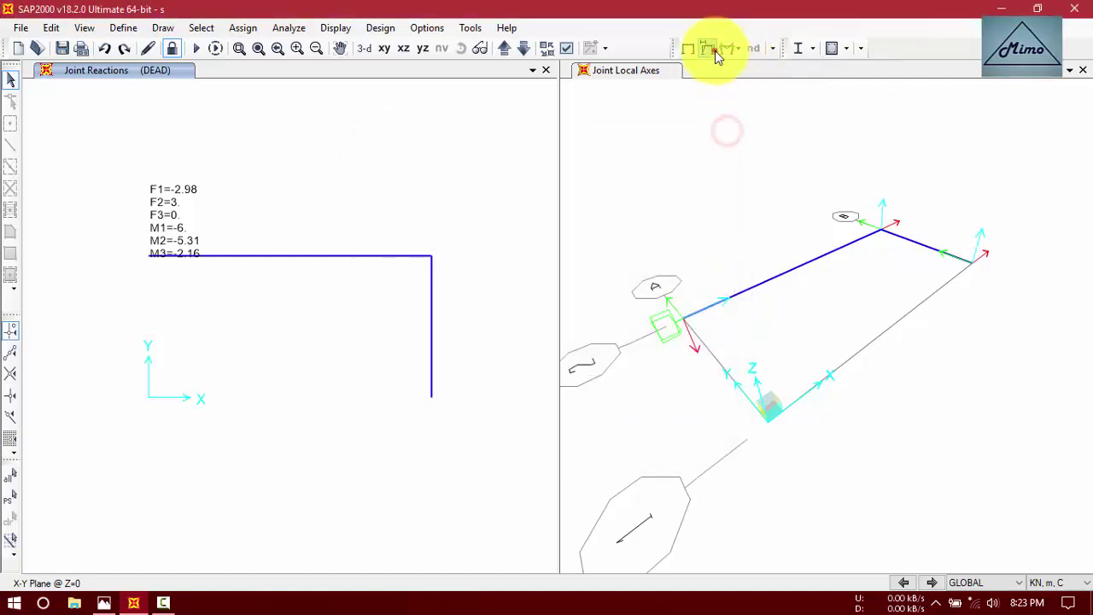
click(712, 49)
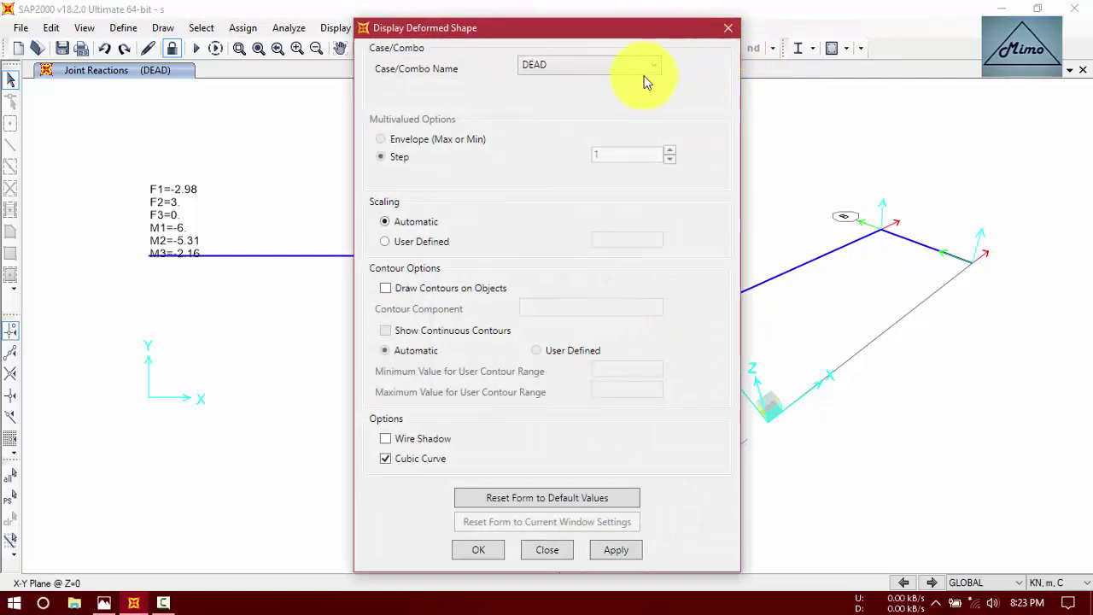
Display the DEAD deformed shape and read the displacements at the bracket tip joint
click(481, 551)
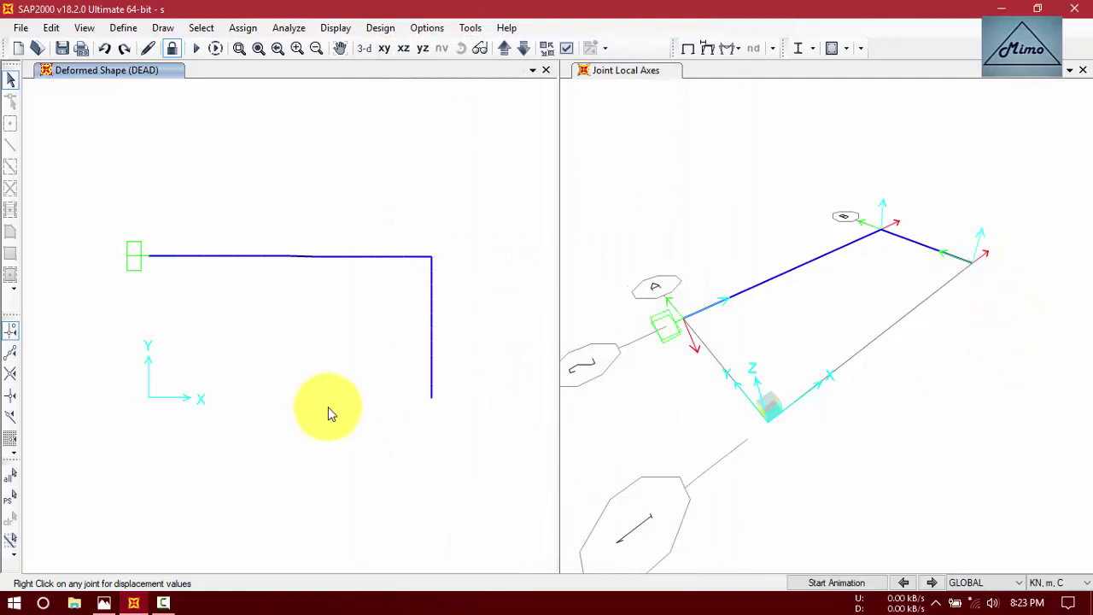
right_click(431, 398)
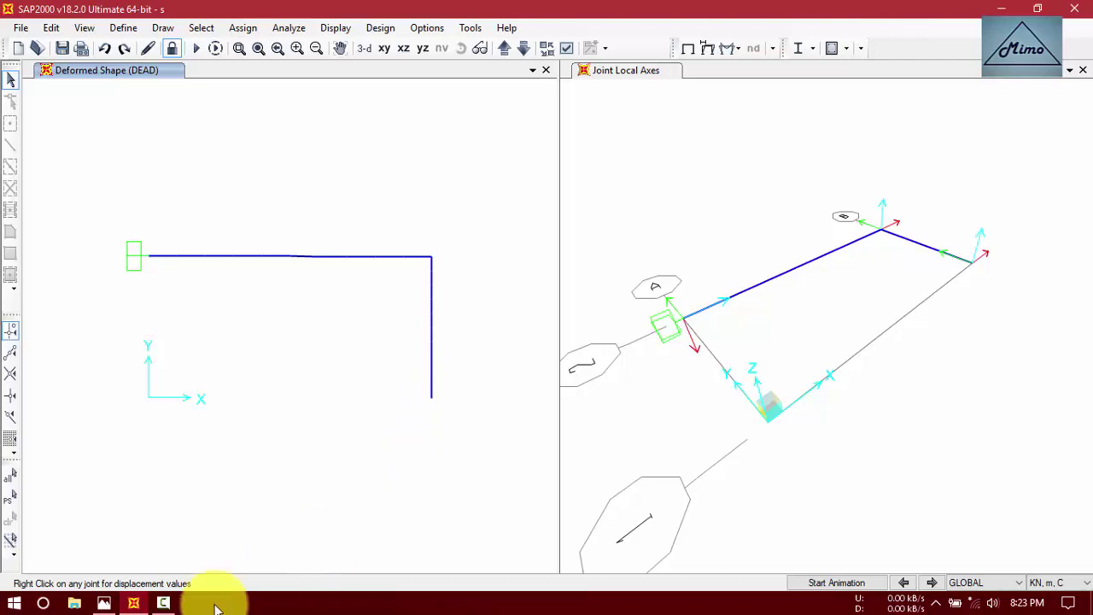
click(108, 601)
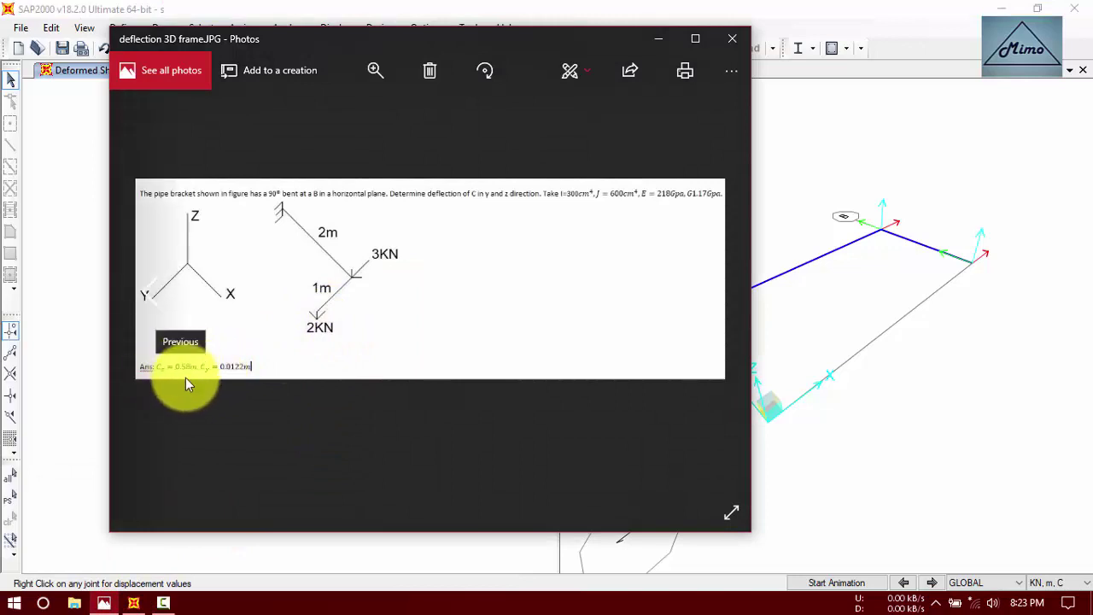
click(659, 38)
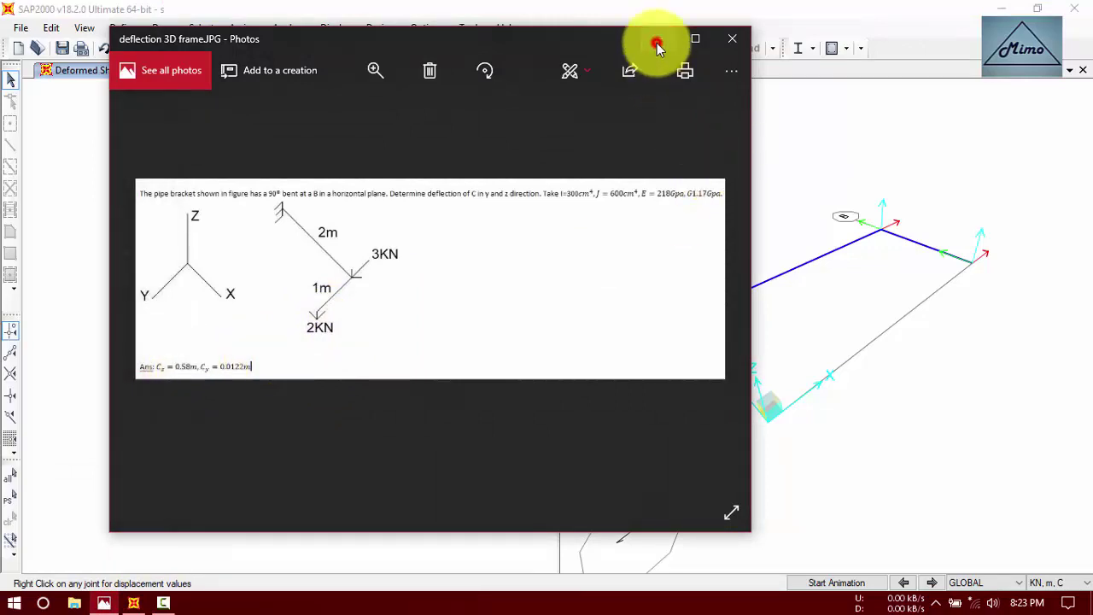
right_click(431, 398)
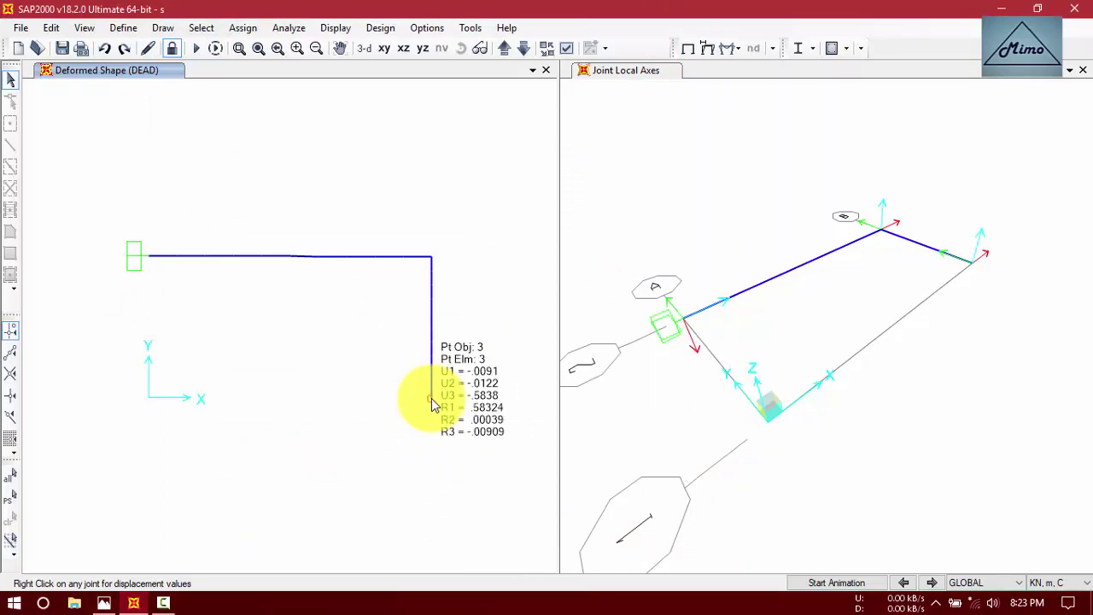
click(105, 604)
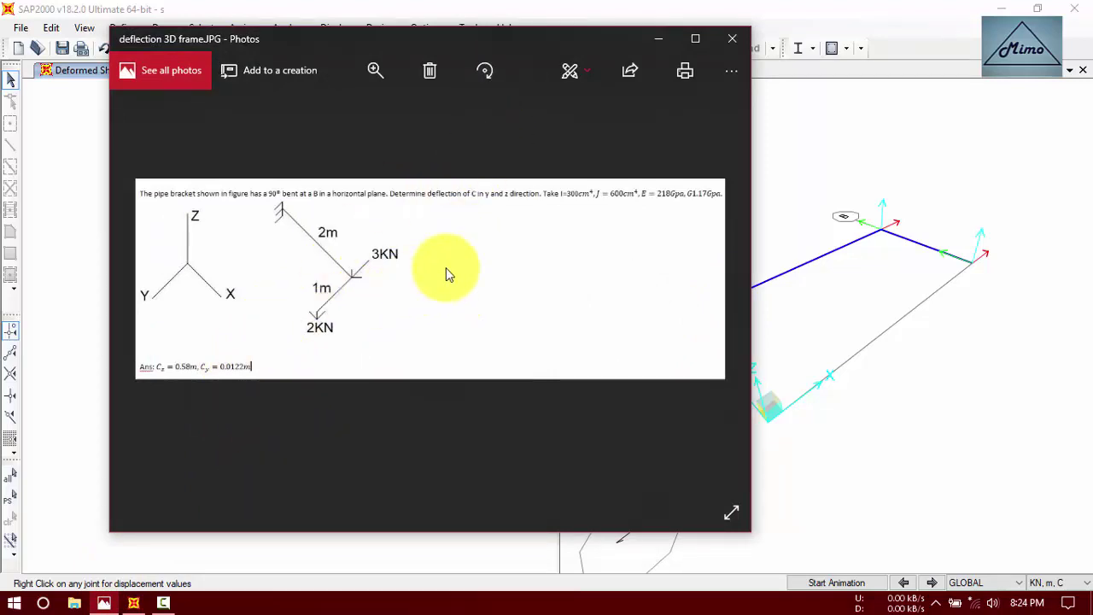
drag(432, 43, 518, 41)
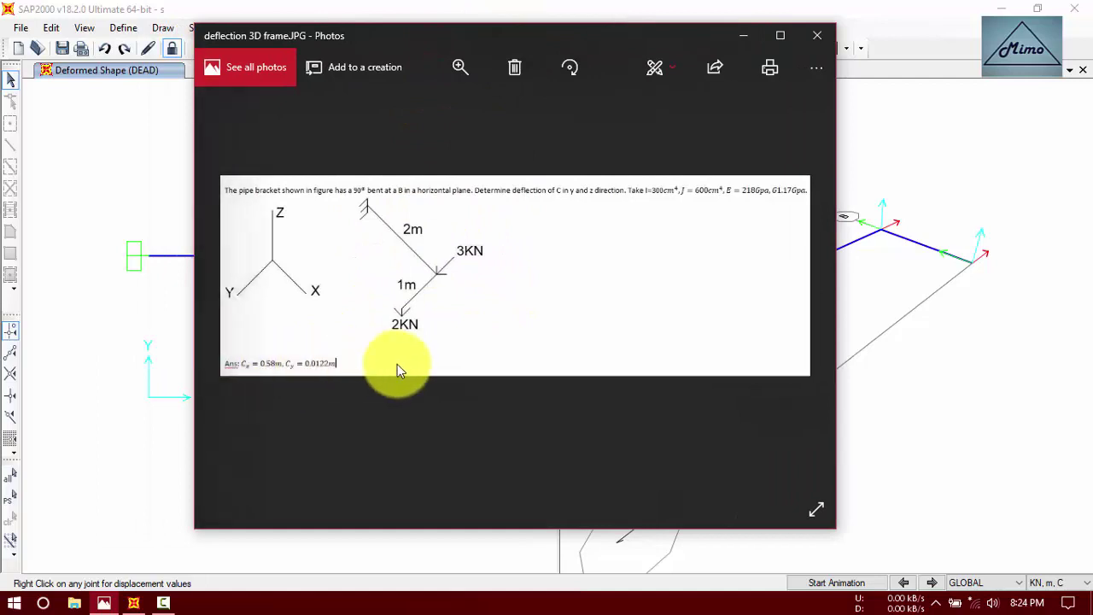
click(744, 35)
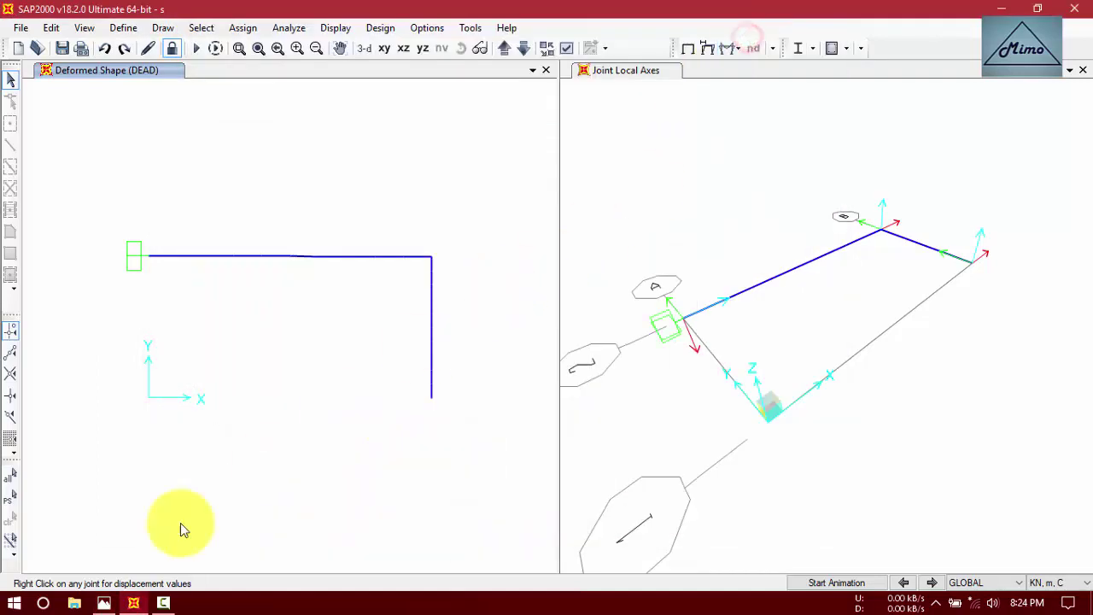
right_click(432, 401)
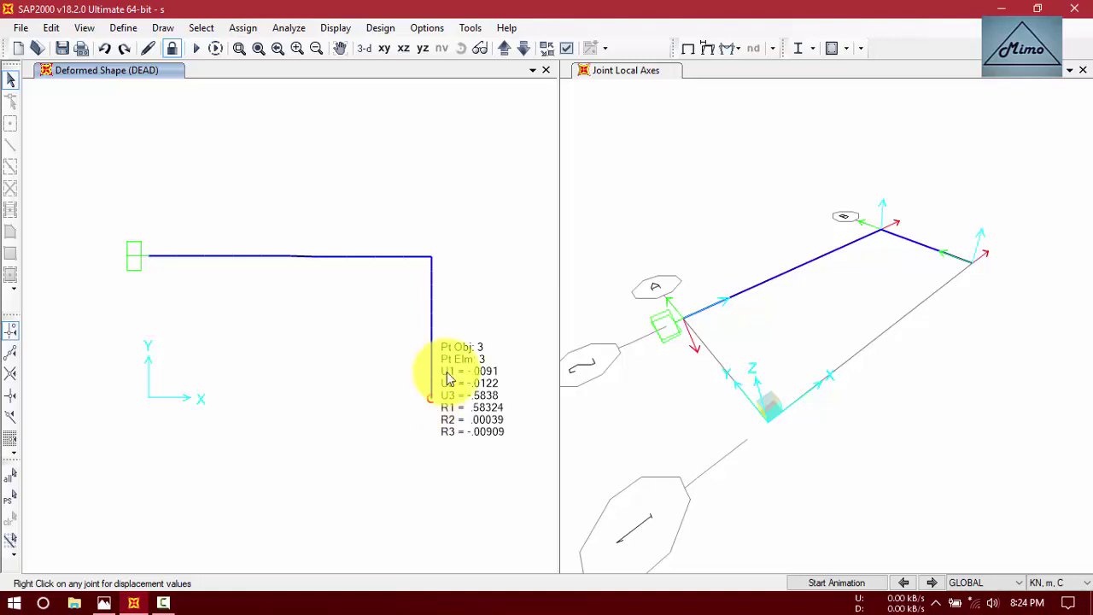
right_click(431, 256)
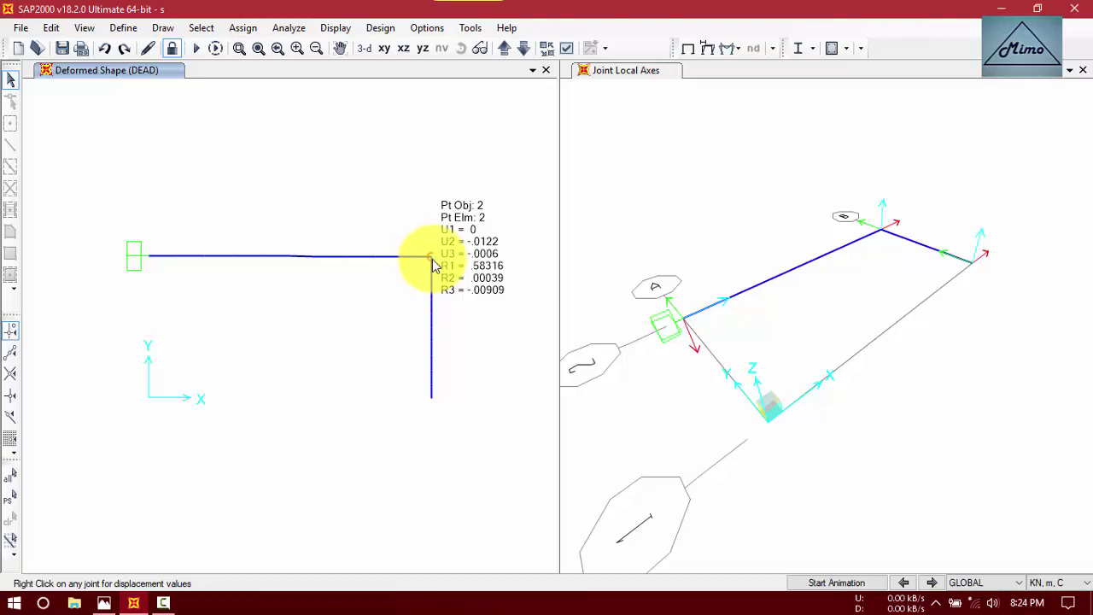
right_click(150, 261)
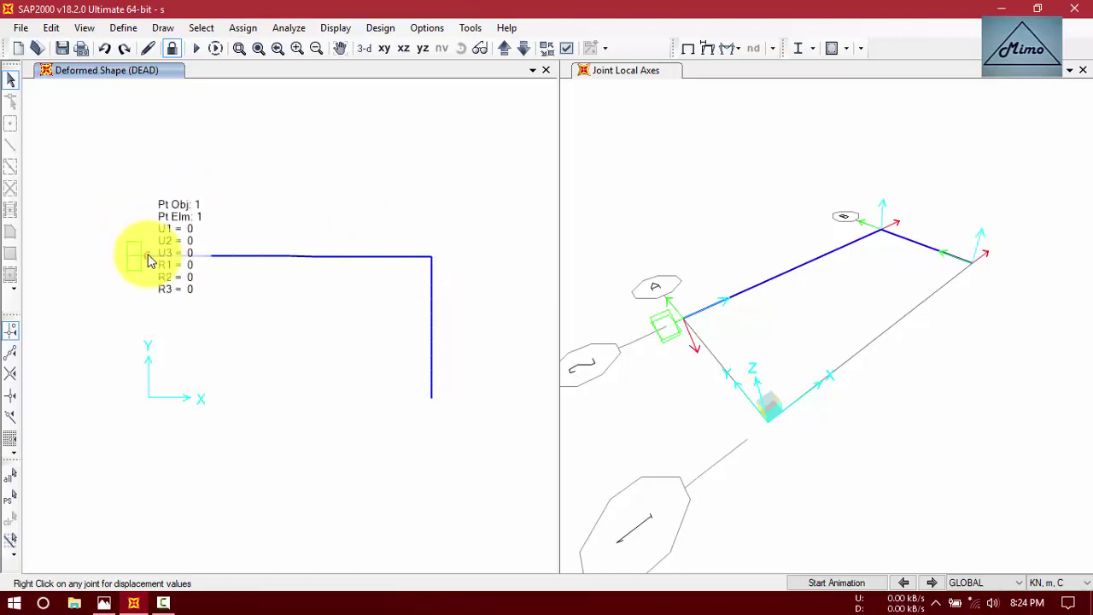
right_click(148, 258)
Tabulate the fixed support's DEAD reactions (F1=-2.98, F2=3, M1=-6, M2=-5.31, M3=-2.16) in the left view
click(739, 50)
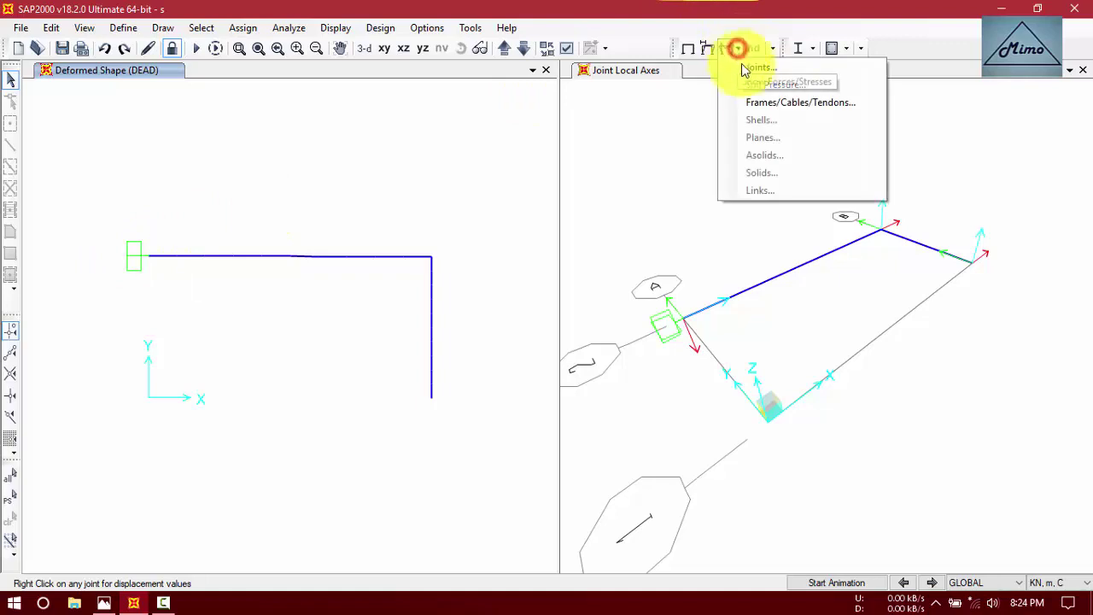
click(754, 103)
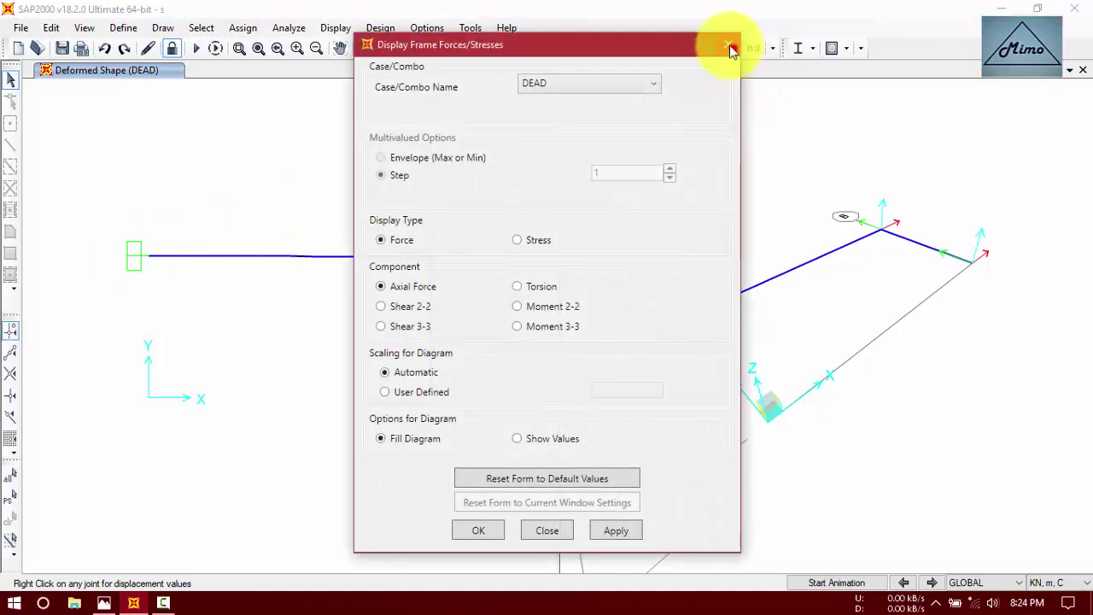
click(733, 49)
click(735, 49)
click(745, 63)
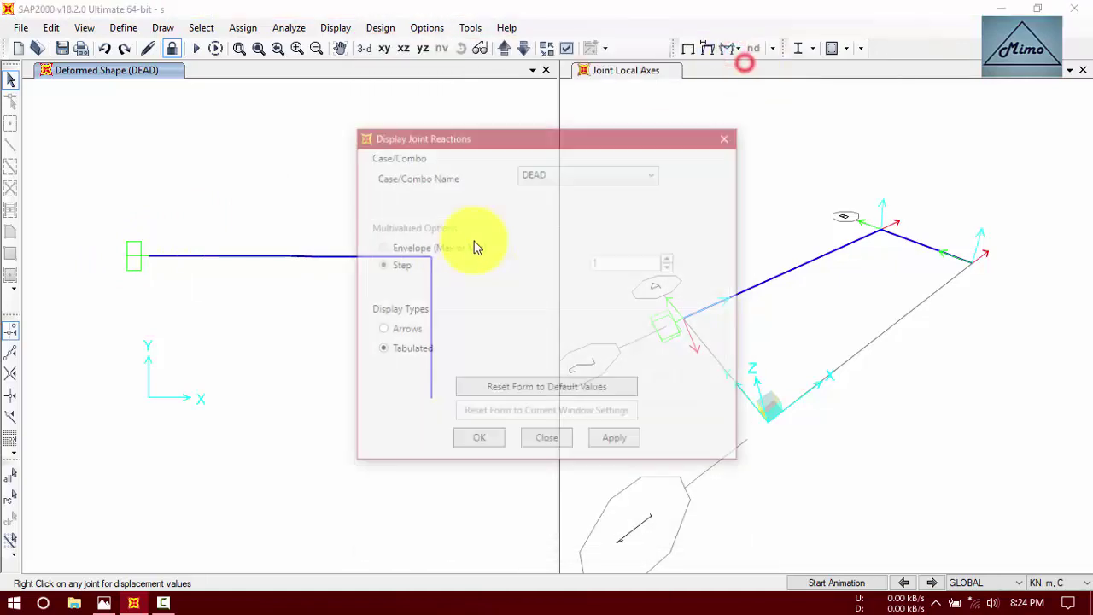
click(478, 439)
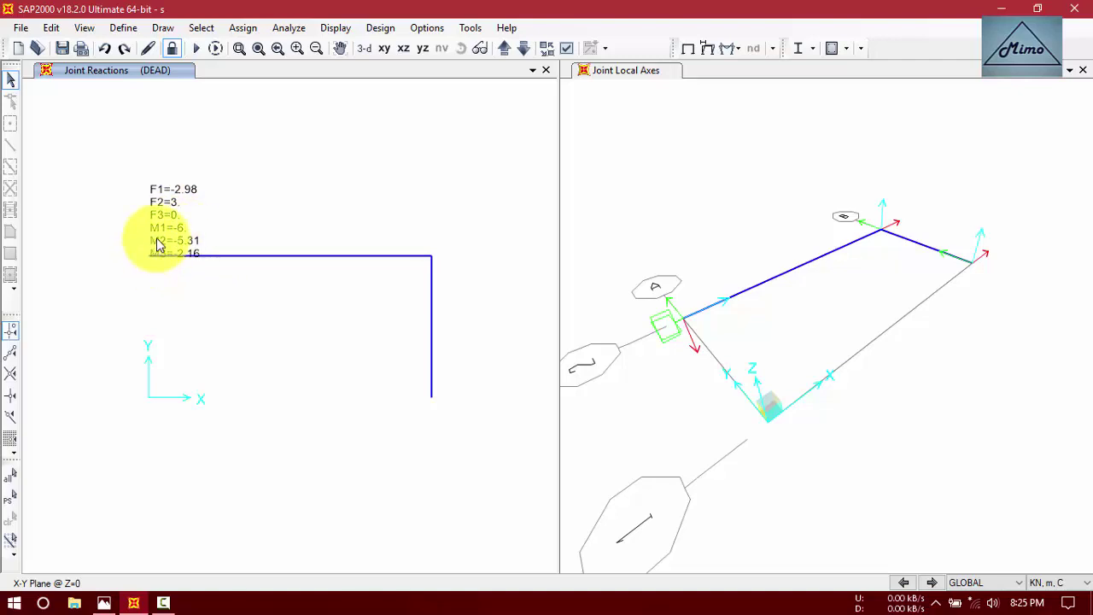
click(99, 74)
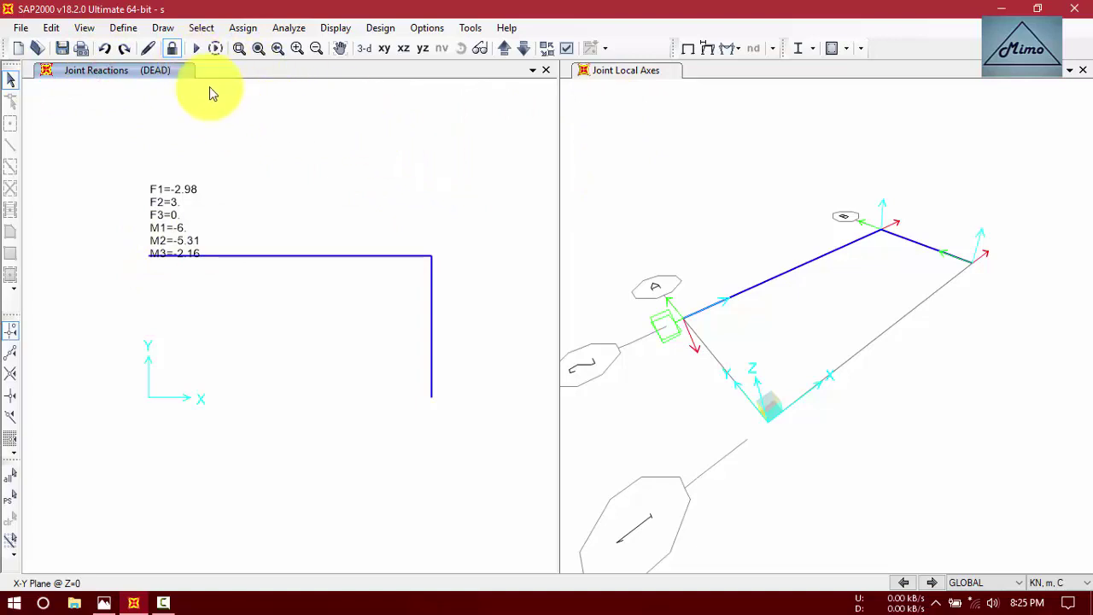
Unlock the model, discarding results, and start a new load case named ACASE1
click(171, 48)
click(592, 363)
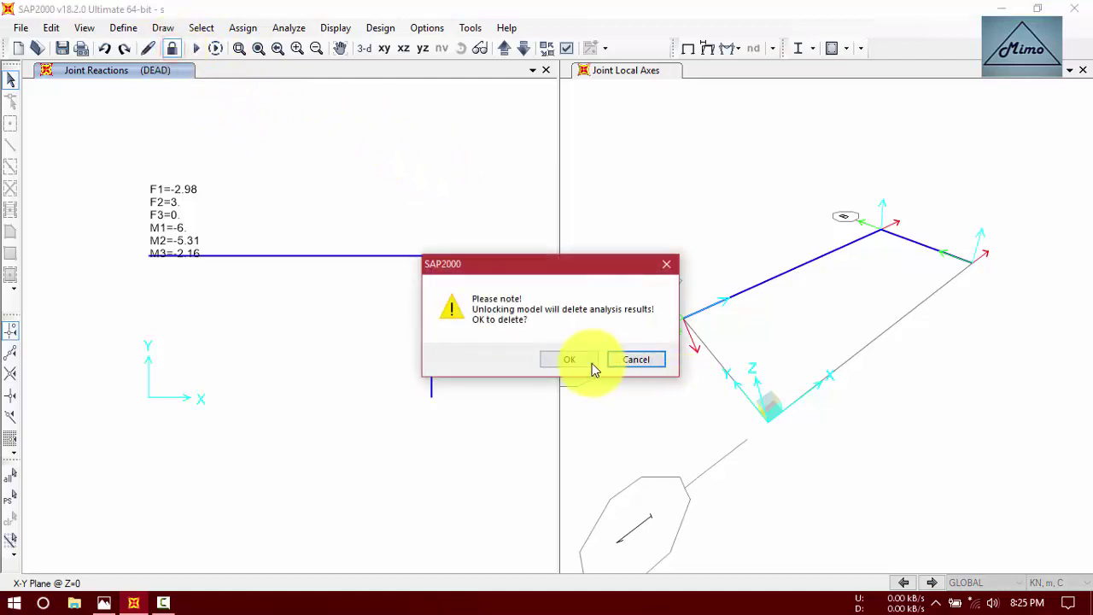
click(123, 28)
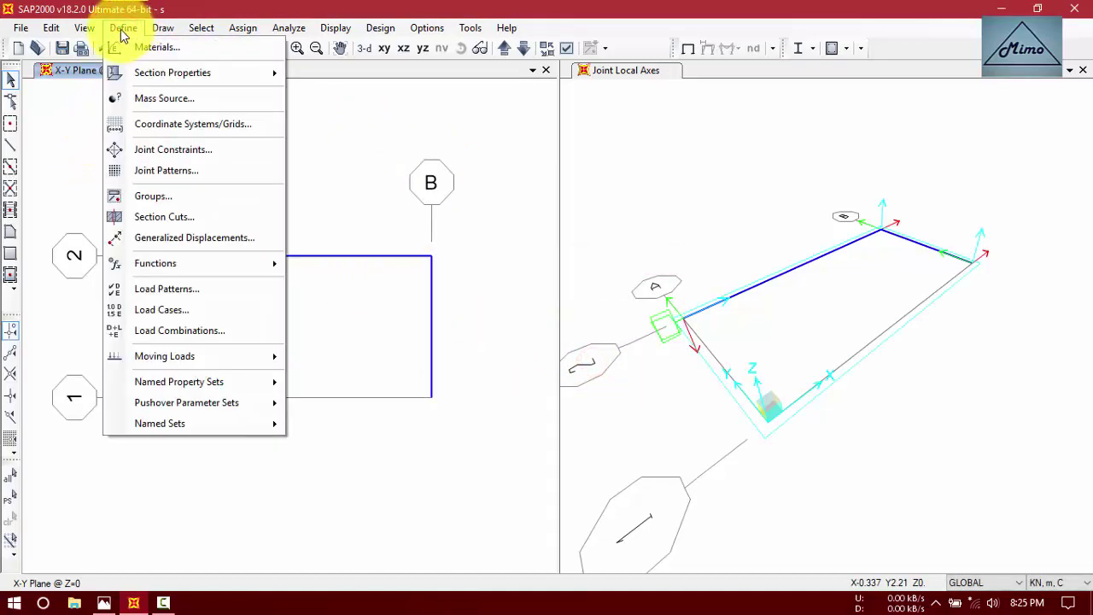
click(187, 314)
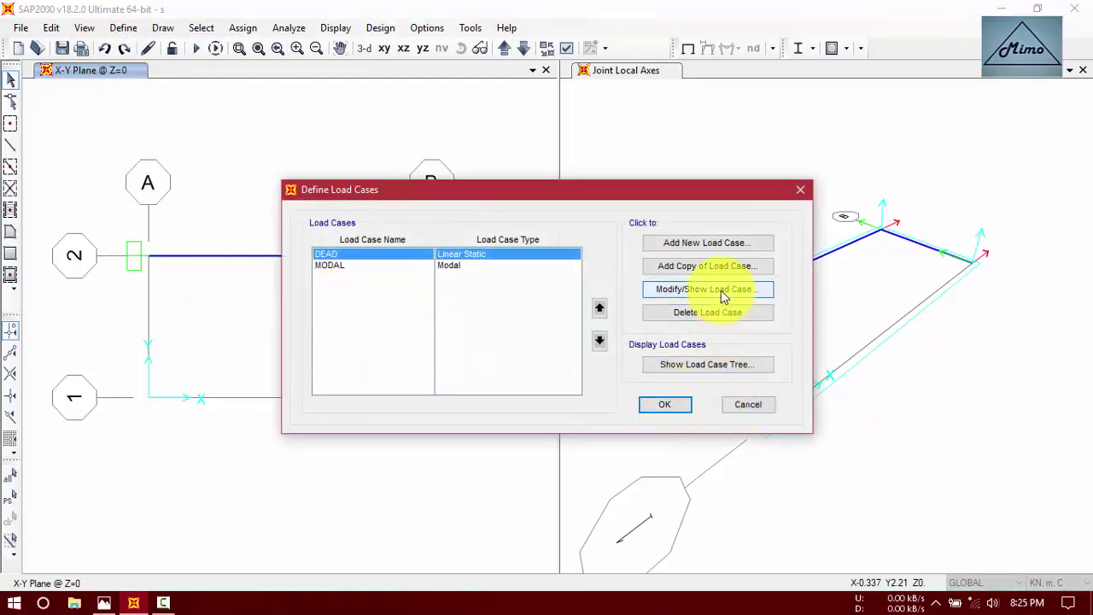
click(715, 245)
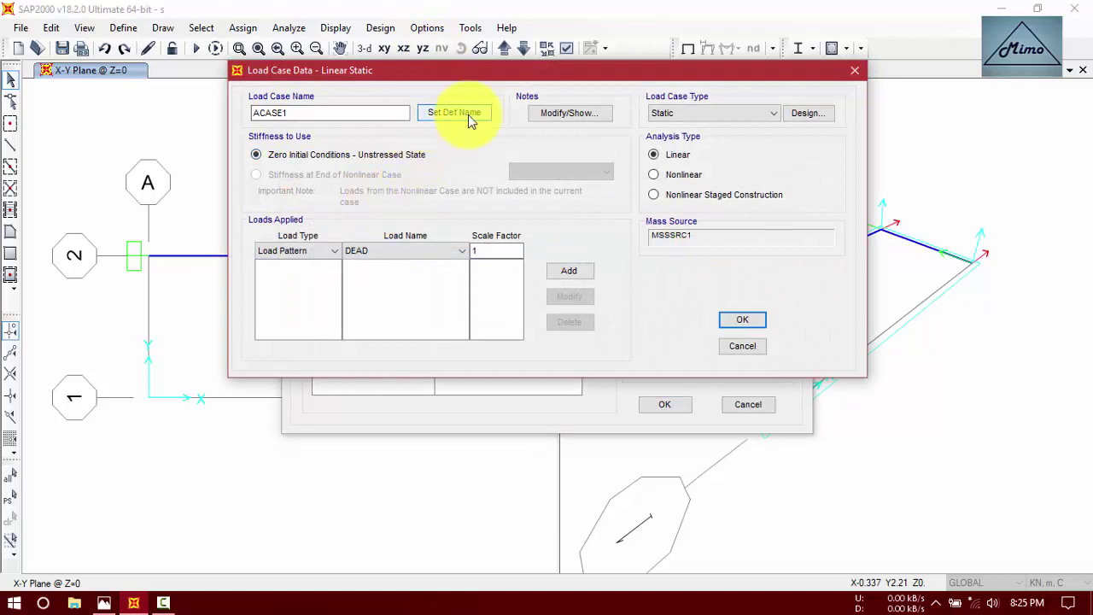
click(305, 116)
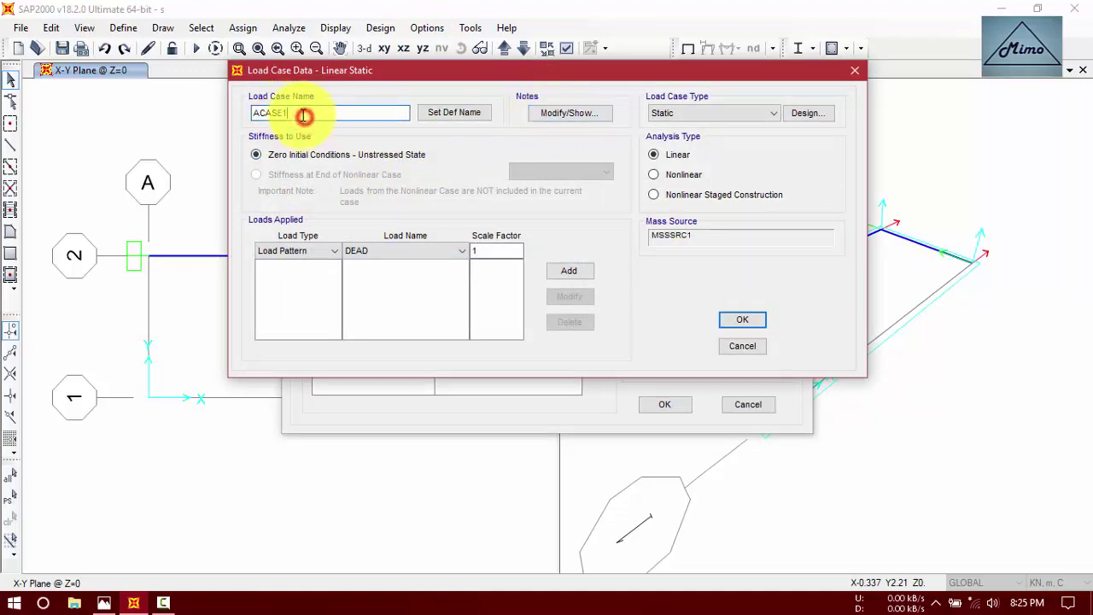
drag(389, 72, 358, 68)
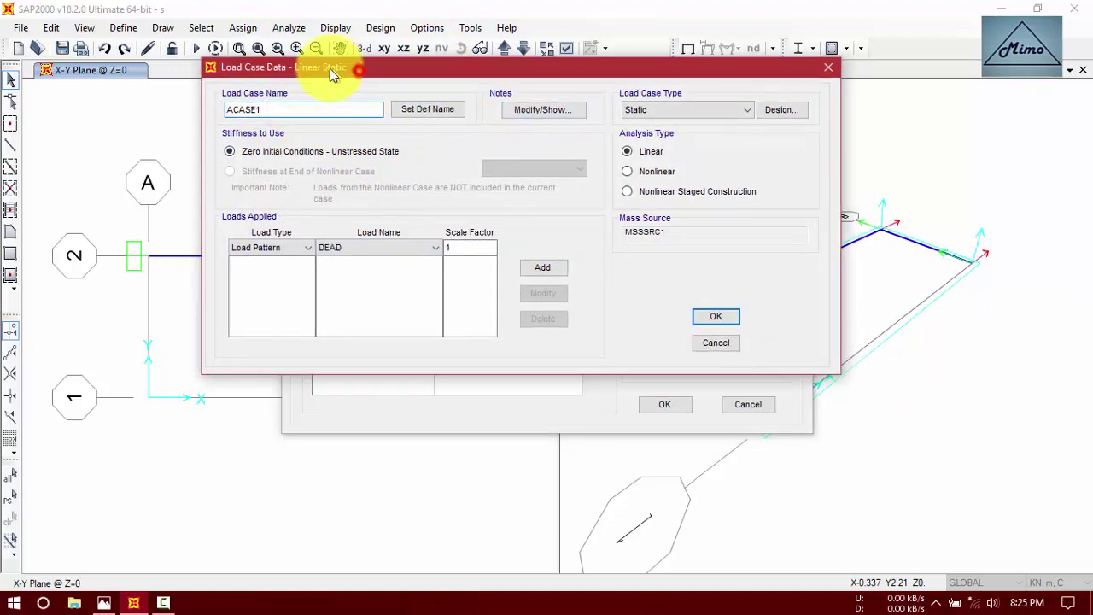
Make ACASE1 nonlinear static with P-Delta, DEAD pattern at scale 1, mass source Previous
click(745, 114)
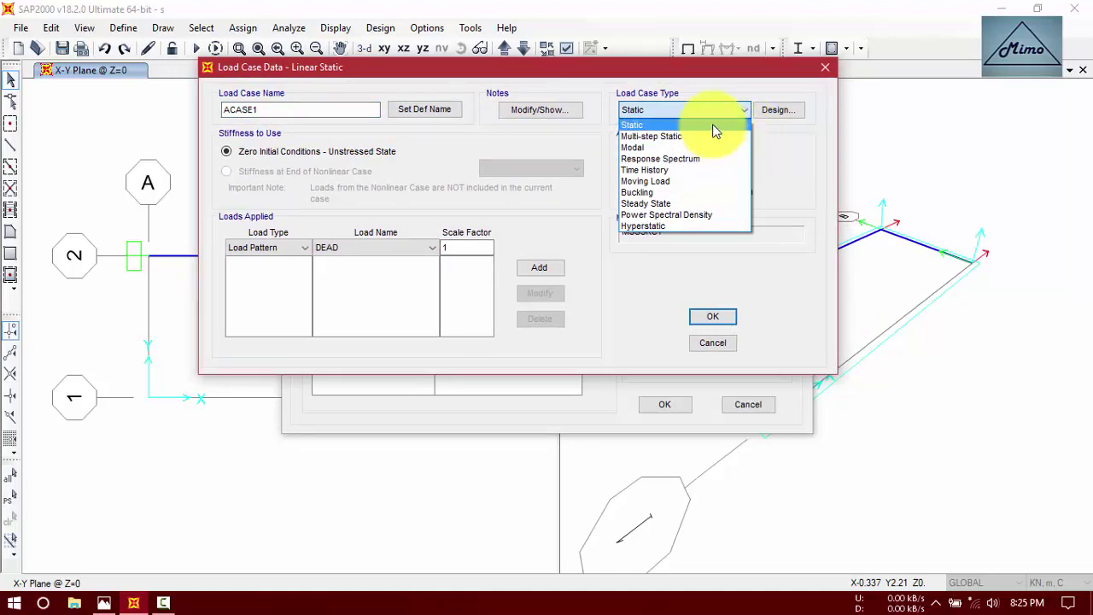
click(713, 126)
click(639, 170)
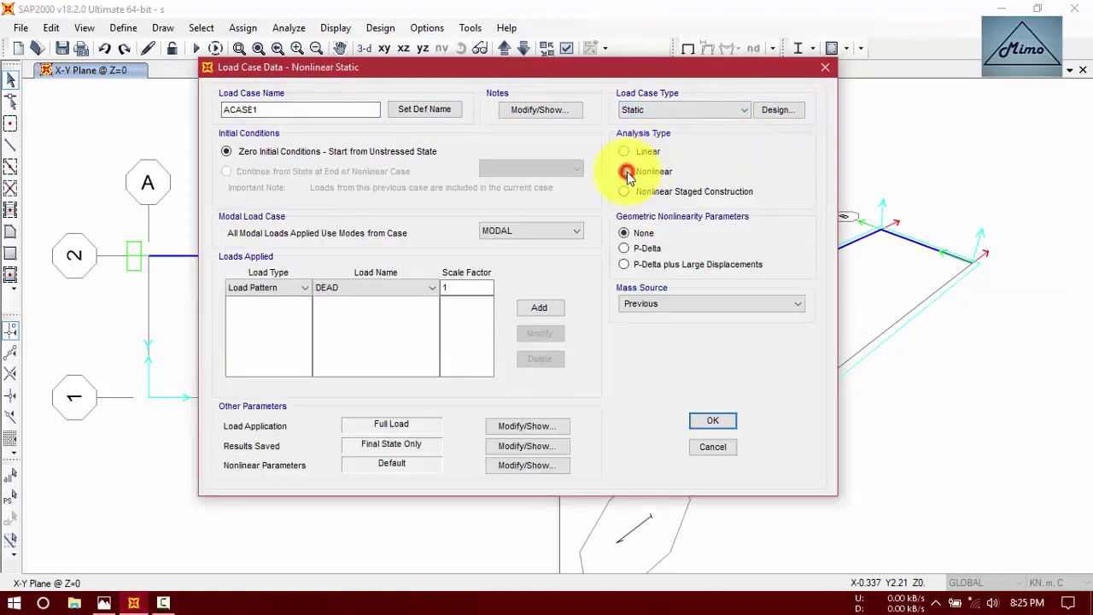
click(577, 231)
click(572, 244)
click(628, 248)
click(539, 307)
click(694, 304)
click(676, 321)
click(681, 304)
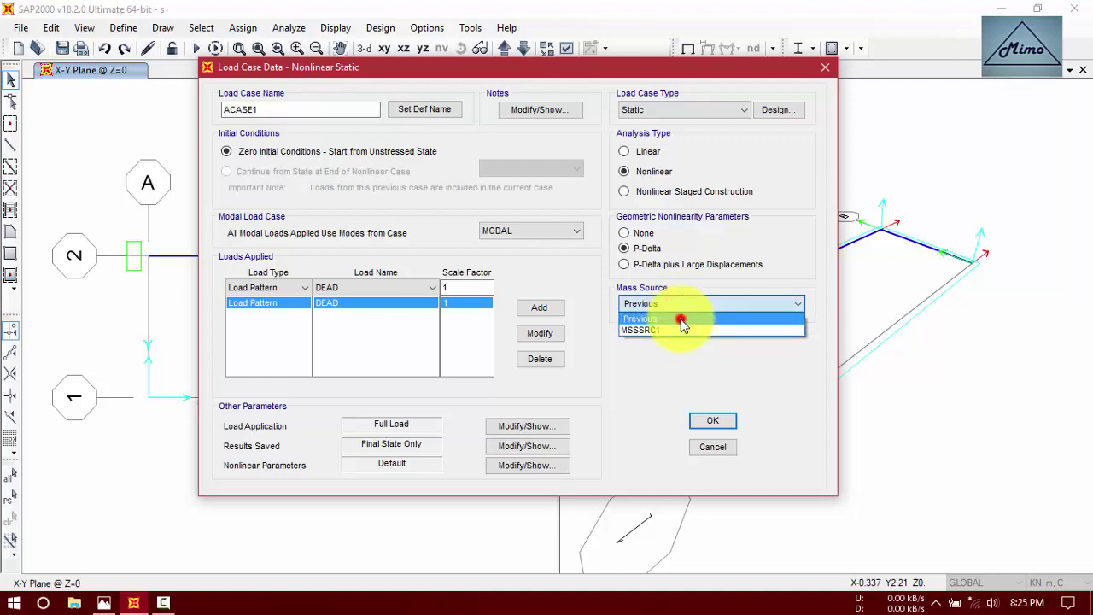
click(681, 318)
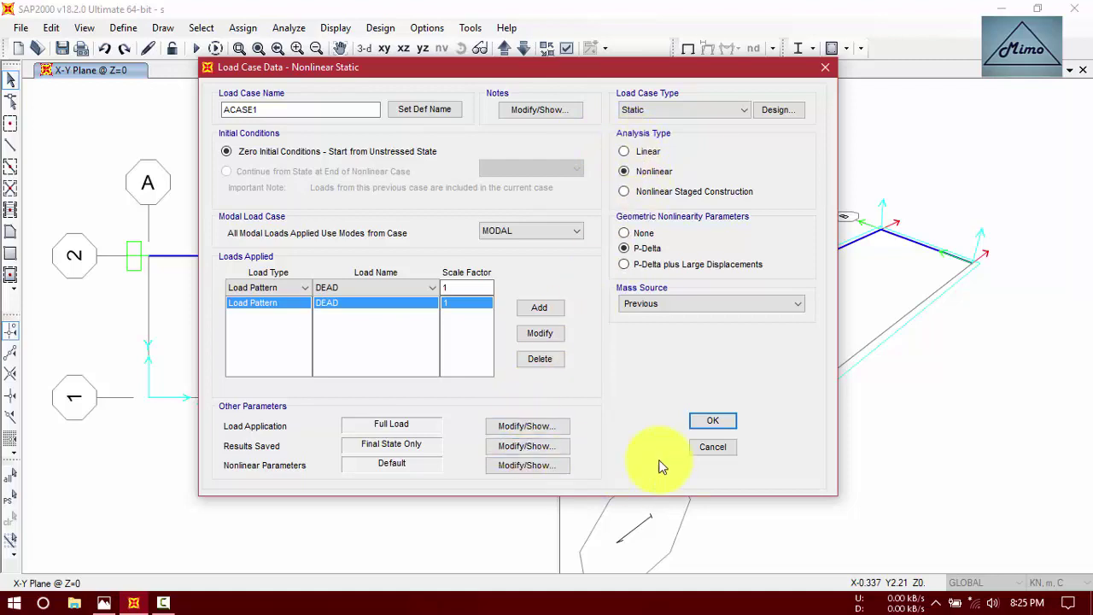
click(705, 421)
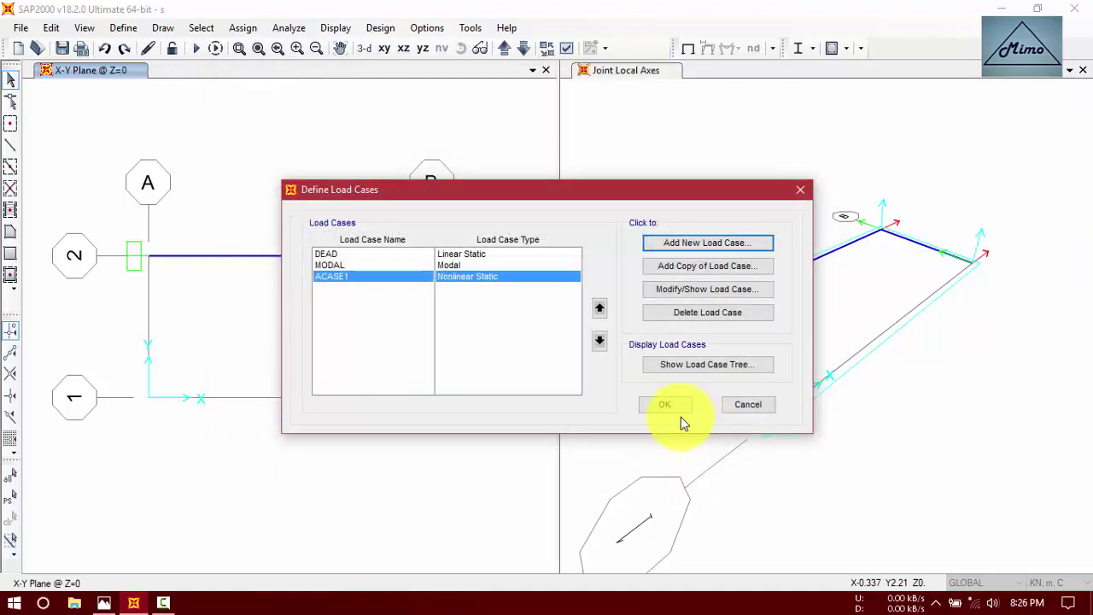
click(671, 405)
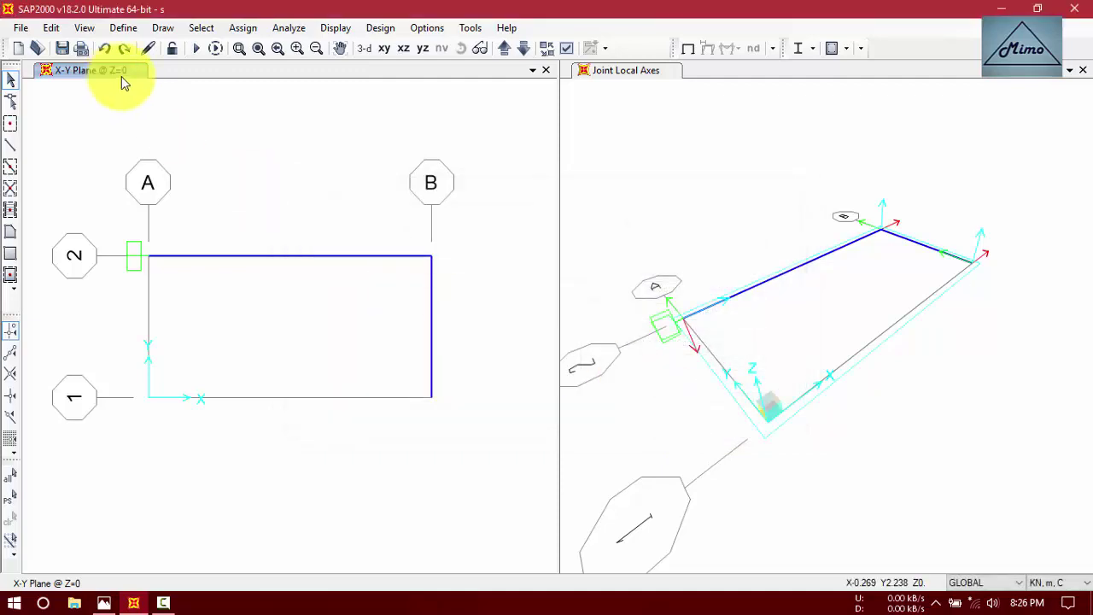
Run the analysis and tabulate the support joint reactions for ACASE1
click(195, 49)
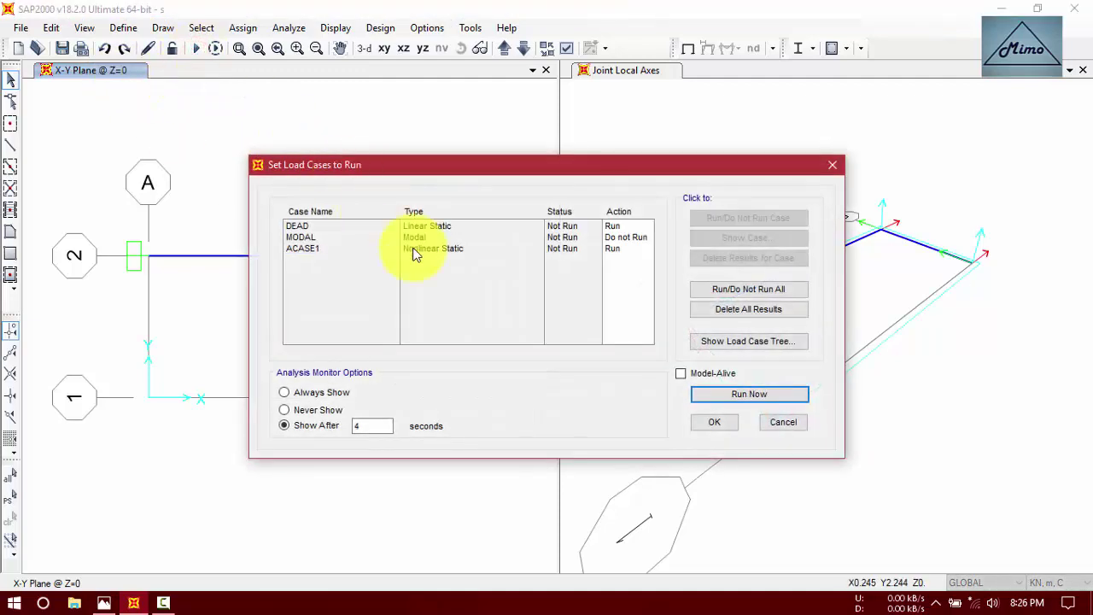
click(755, 397)
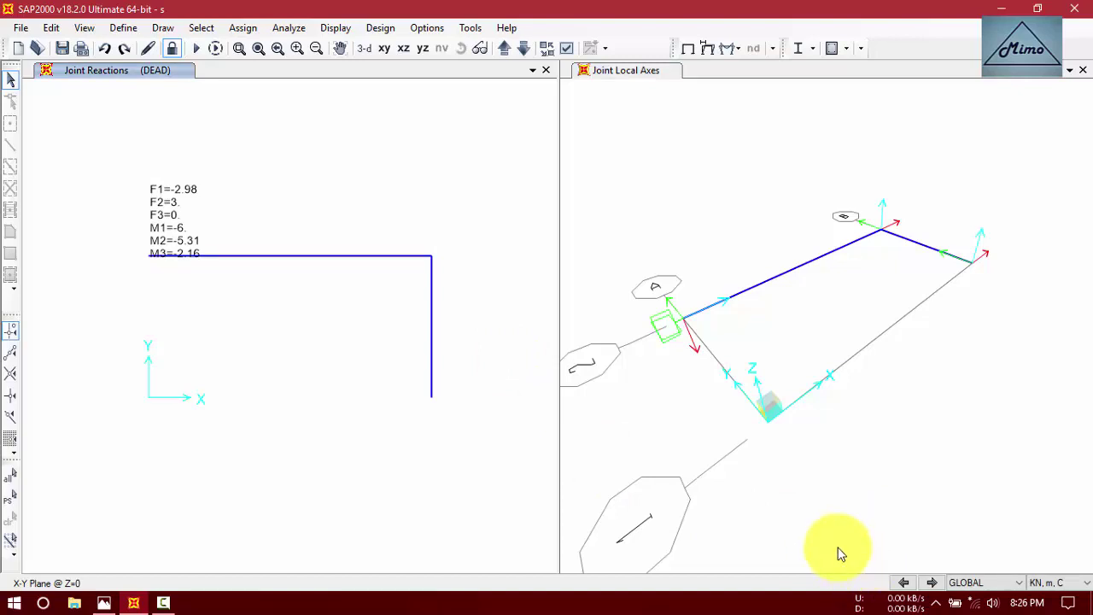
click(735, 48)
click(752, 67)
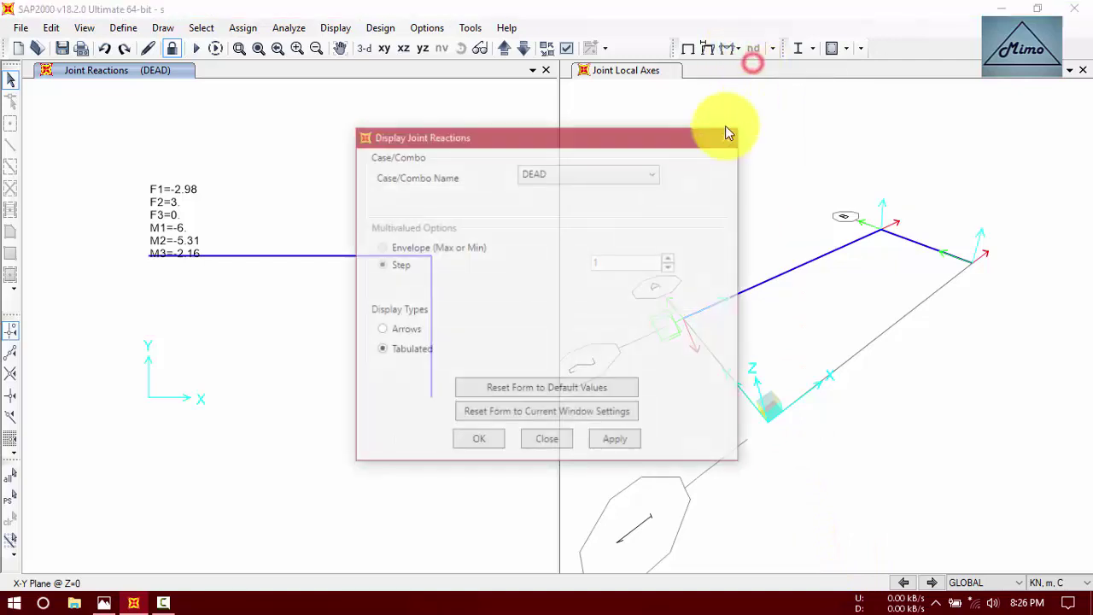
click(590, 171)
click(593, 208)
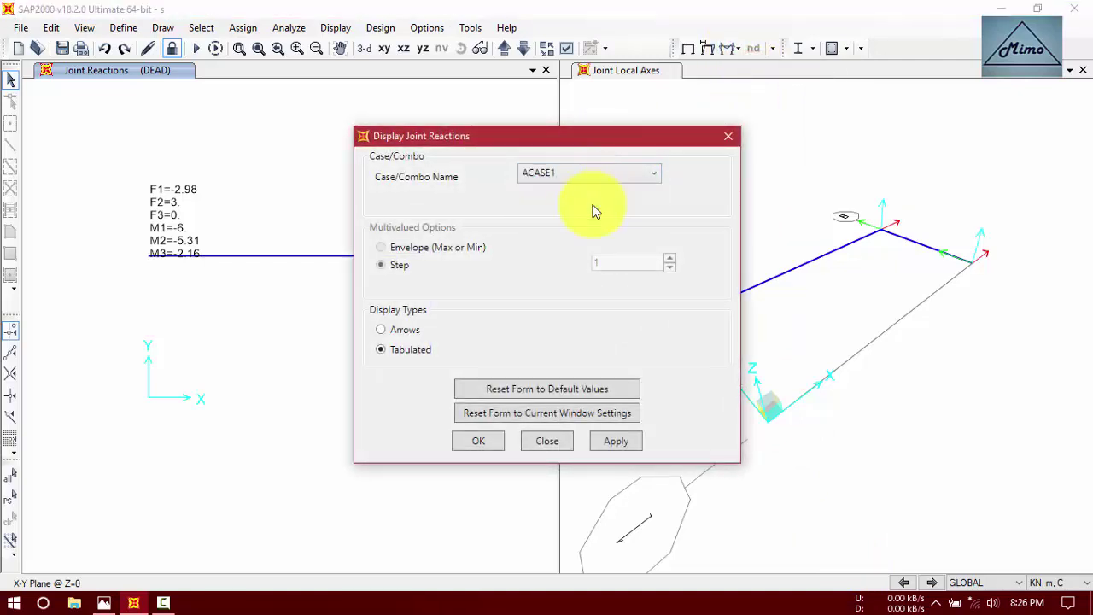
click(481, 441)
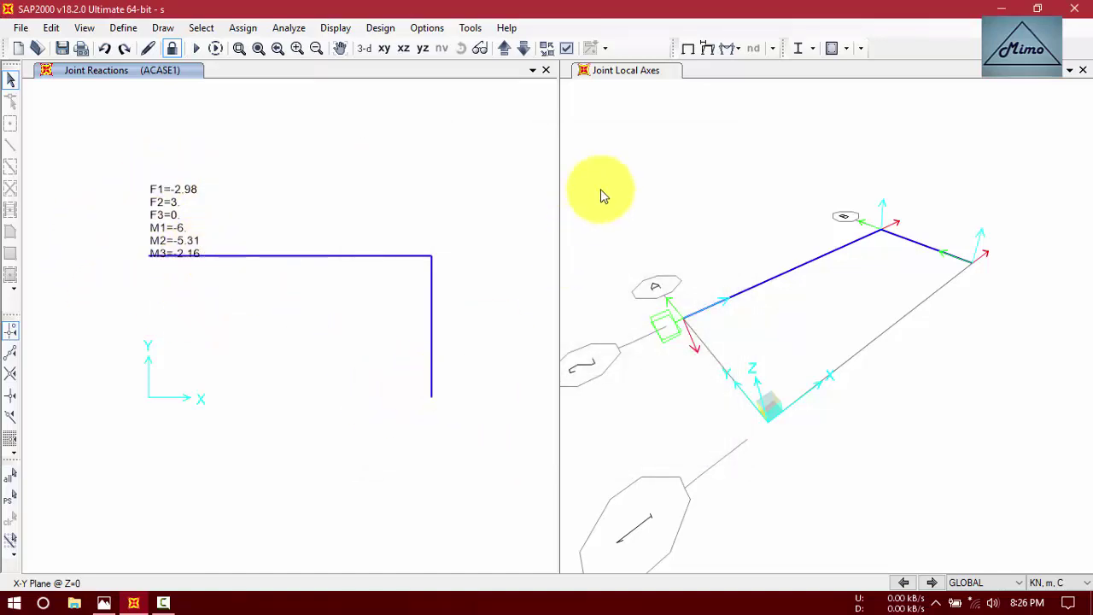
Display the bracket's deformed shape under load case ACASE1 in the left view
click(726, 49)
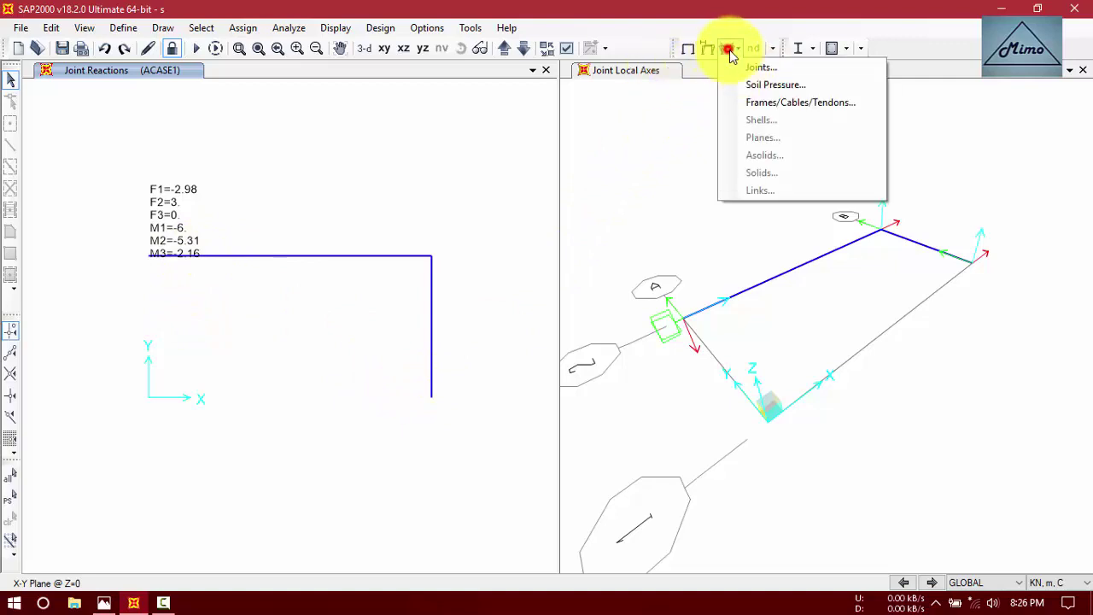
click(708, 49)
click(707, 49)
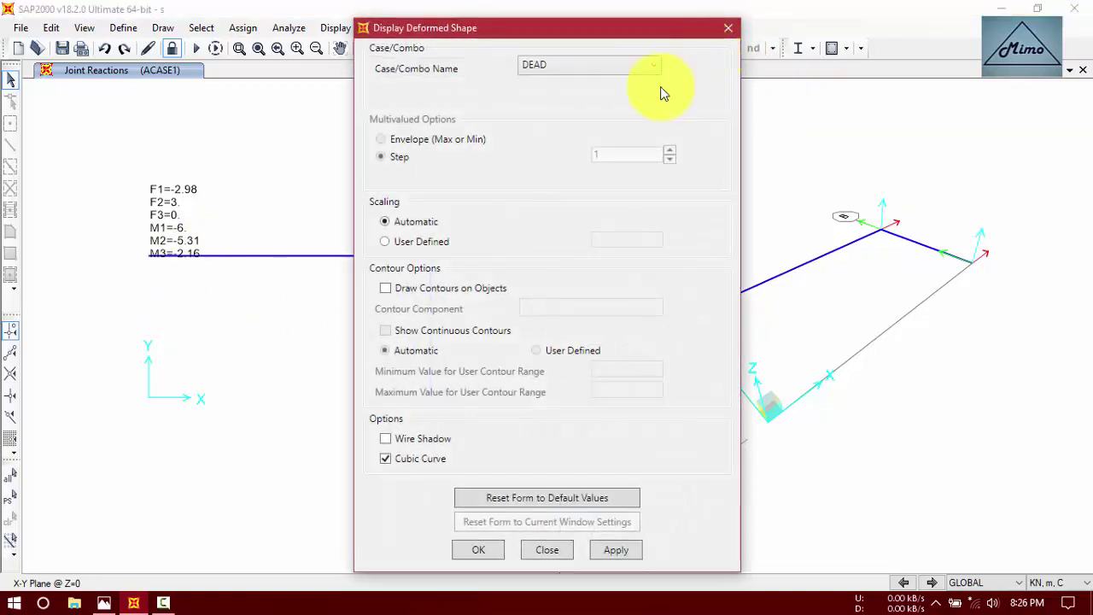
click(561, 64)
click(555, 100)
click(485, 550)
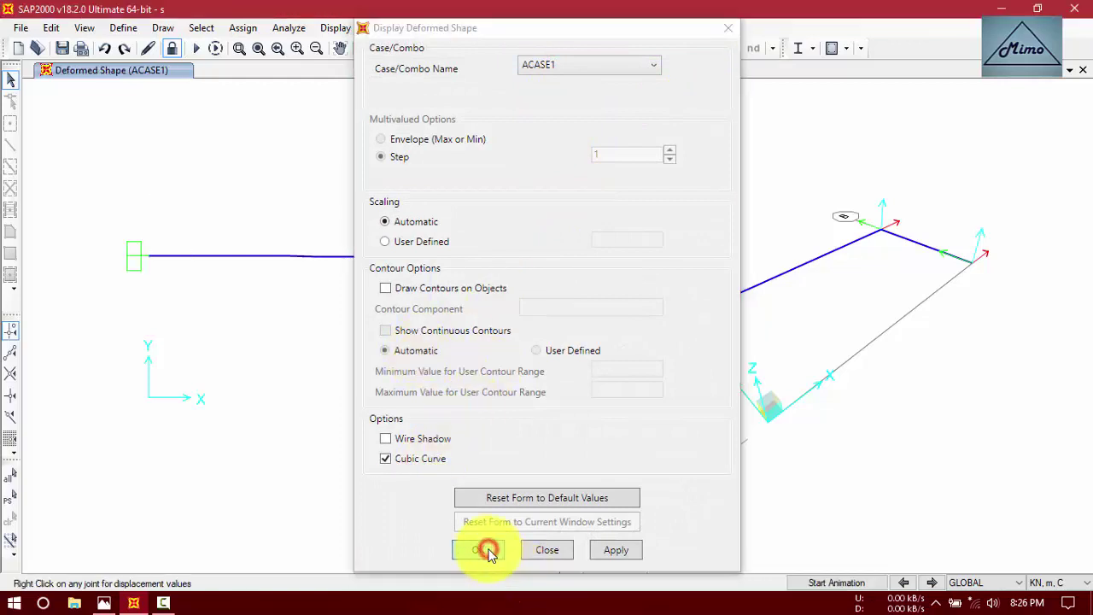
Read the tip joint's ACASE1 displacements, then bring up the textbook problem image in Photos
right_click(433, 401)
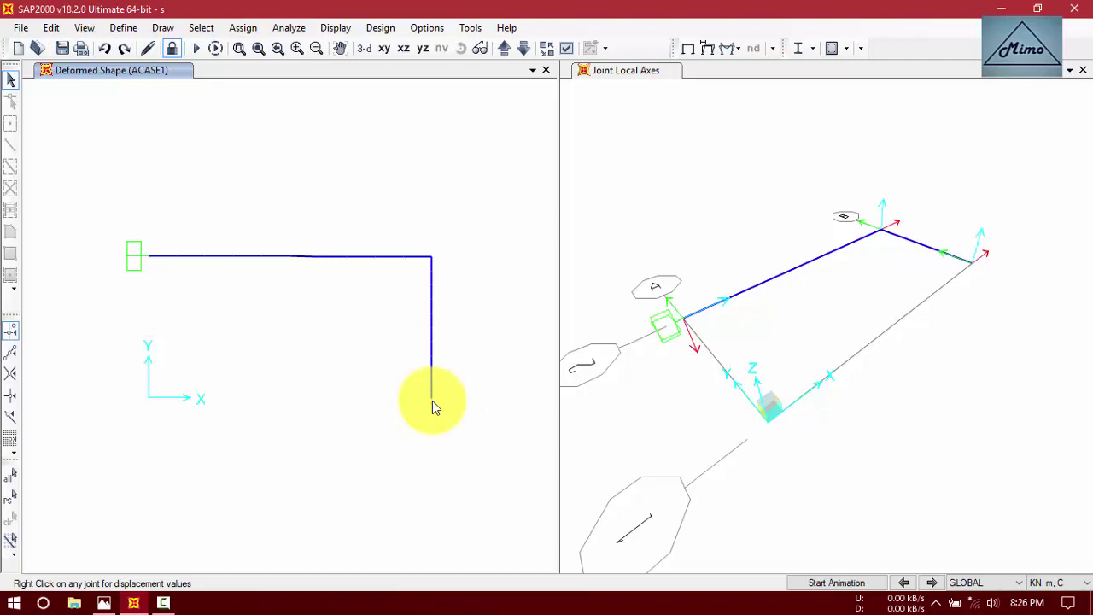
right_click(431, 400)
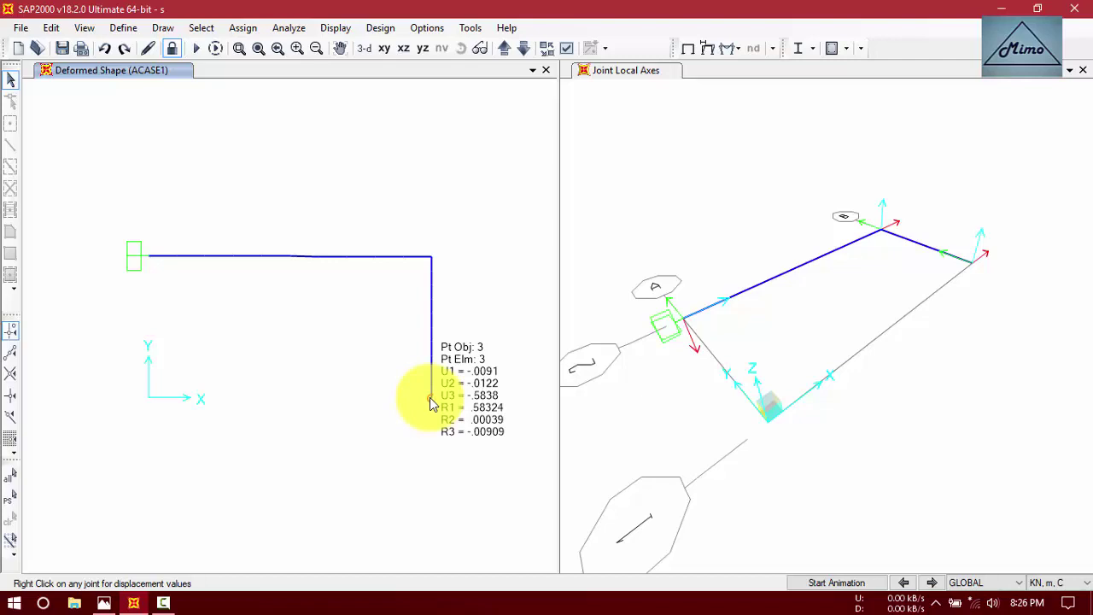
click(103, 603)
drag(593, 47, 624, 54)
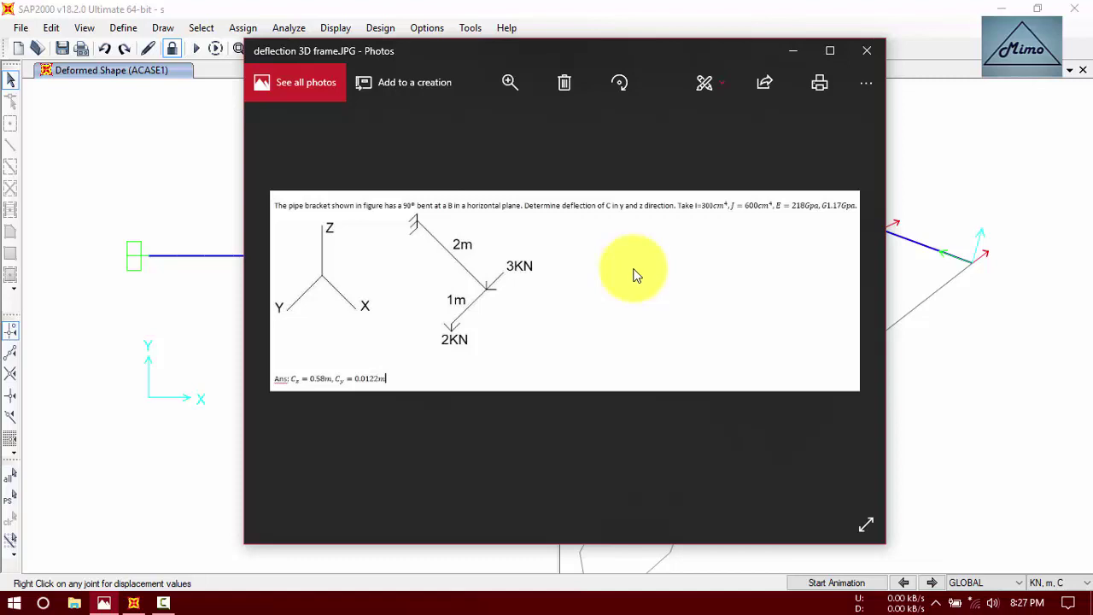
drag(615, 52, 582, 53)
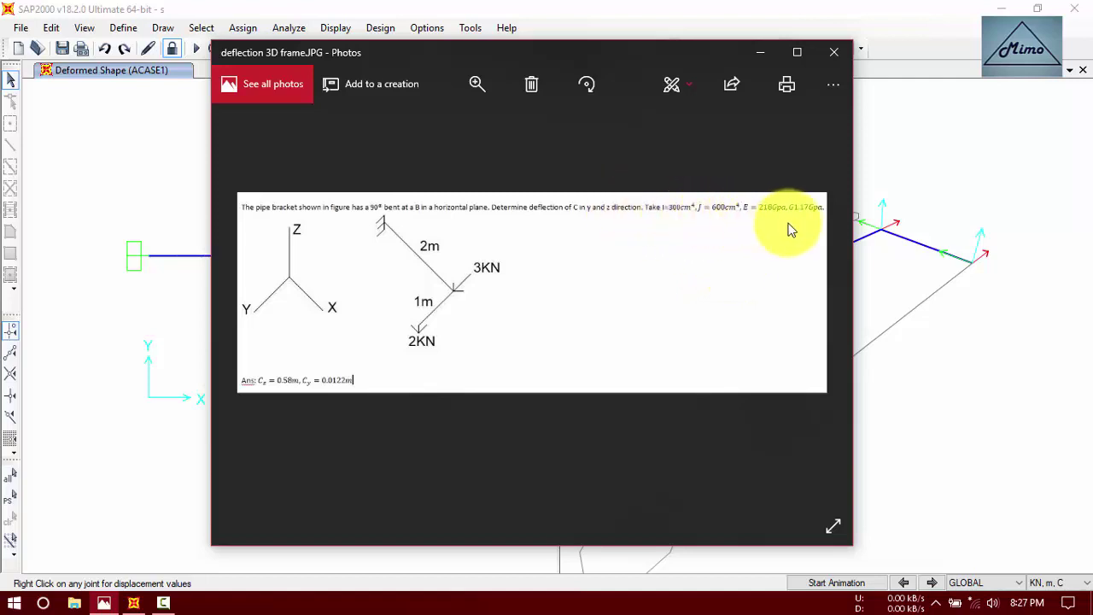
drag(605, 55, 579, 57)
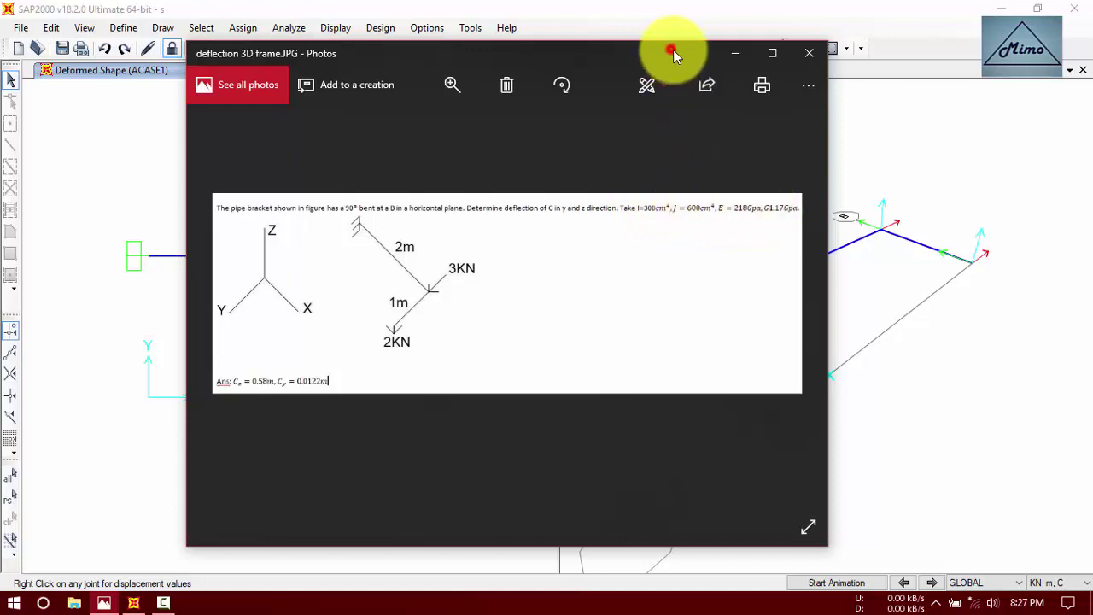
drag(673, 50, 695, 51)
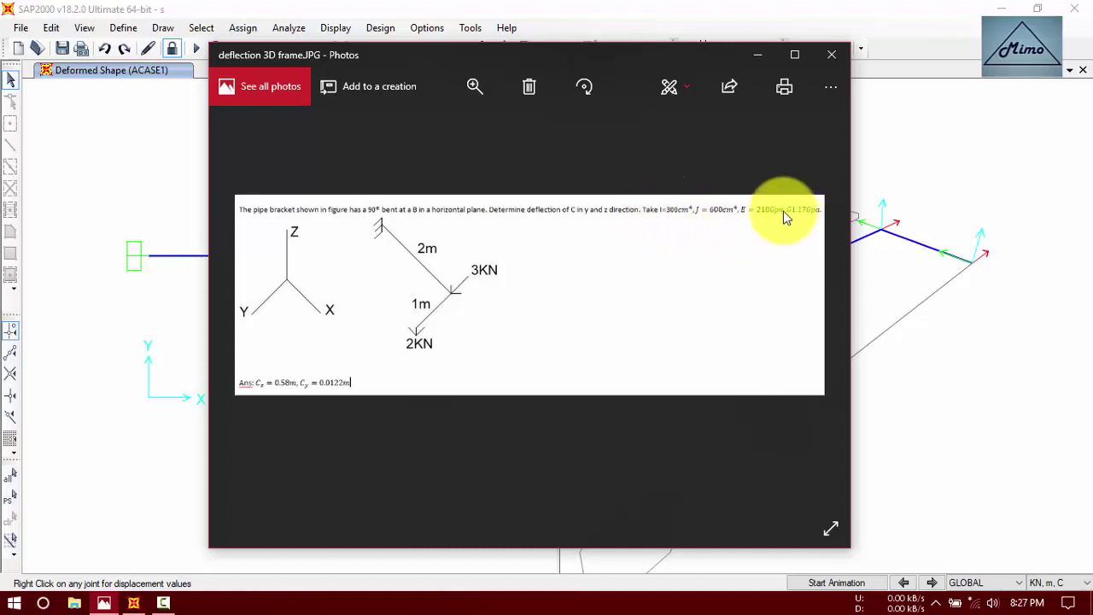
drag(606, 58, 496, 58)
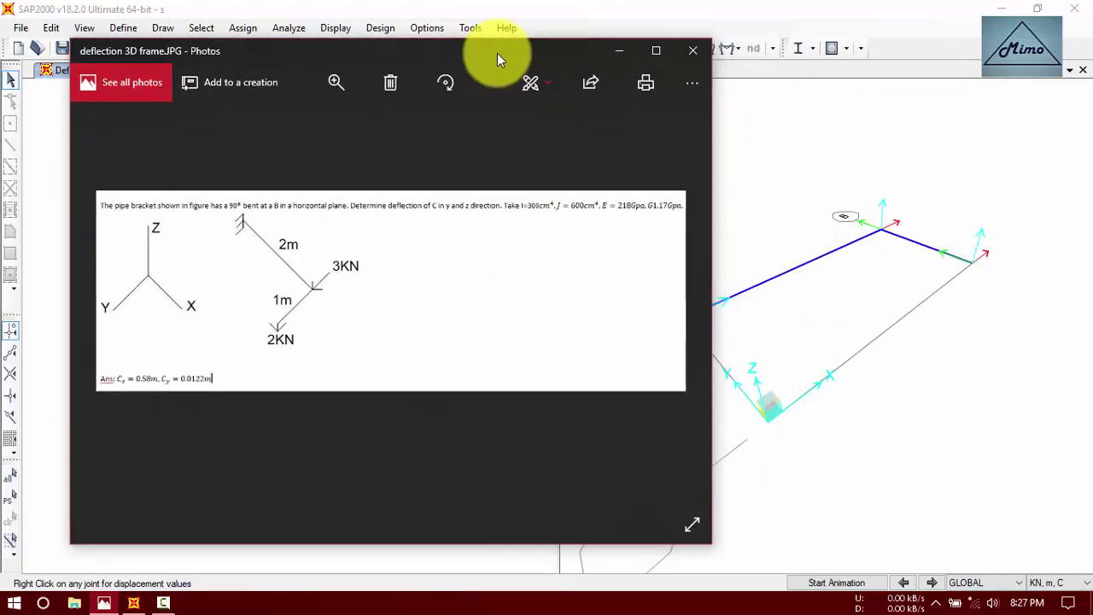
drag(472, 51, 551, 83)
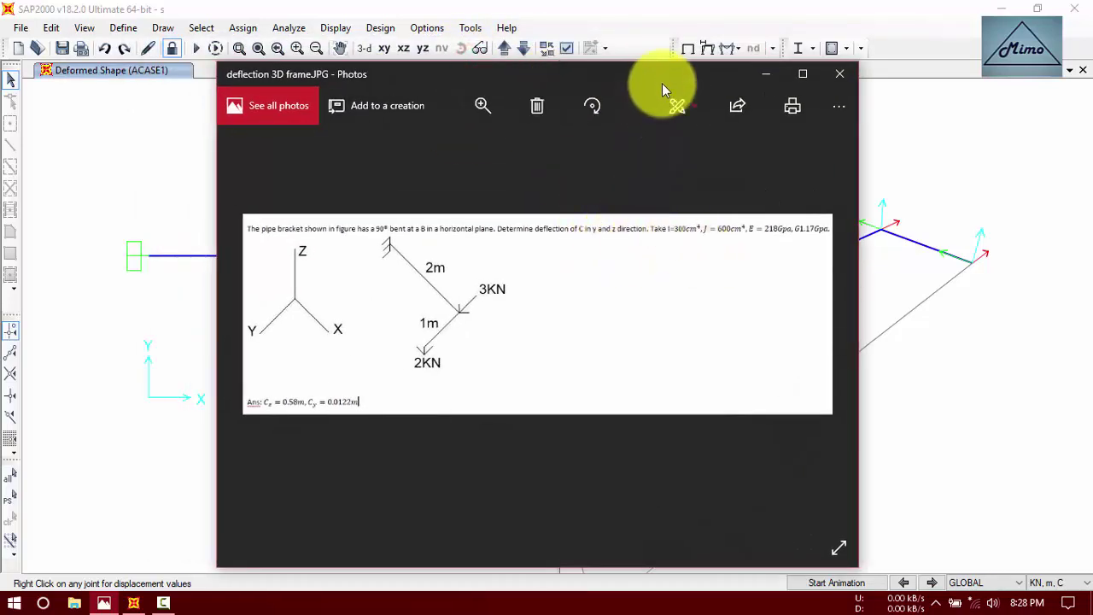